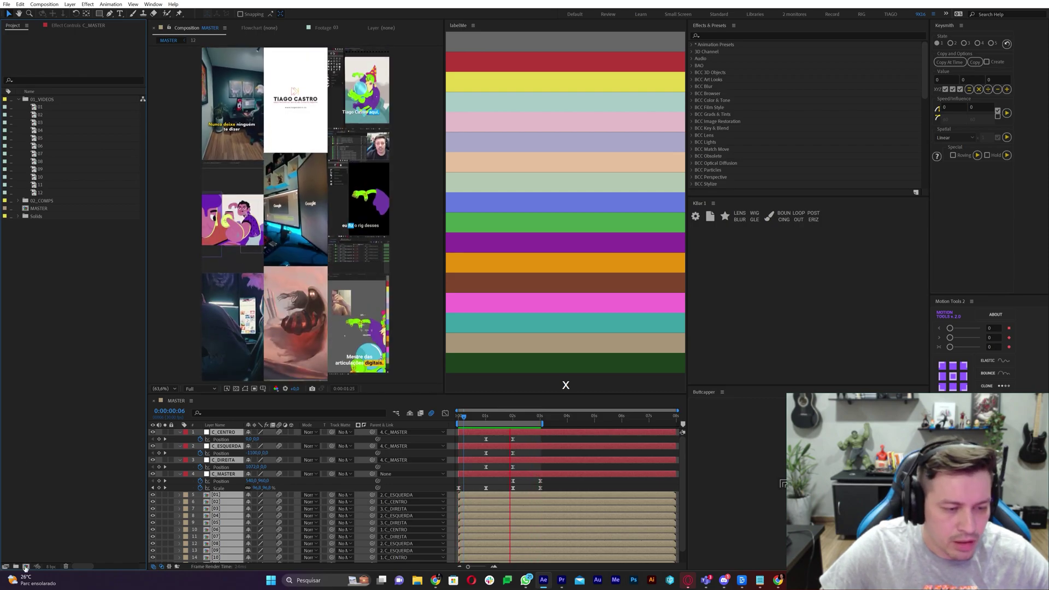
- Create a new composition with a width of 1080 px and a height of 1920 px
left_click(25, 566)
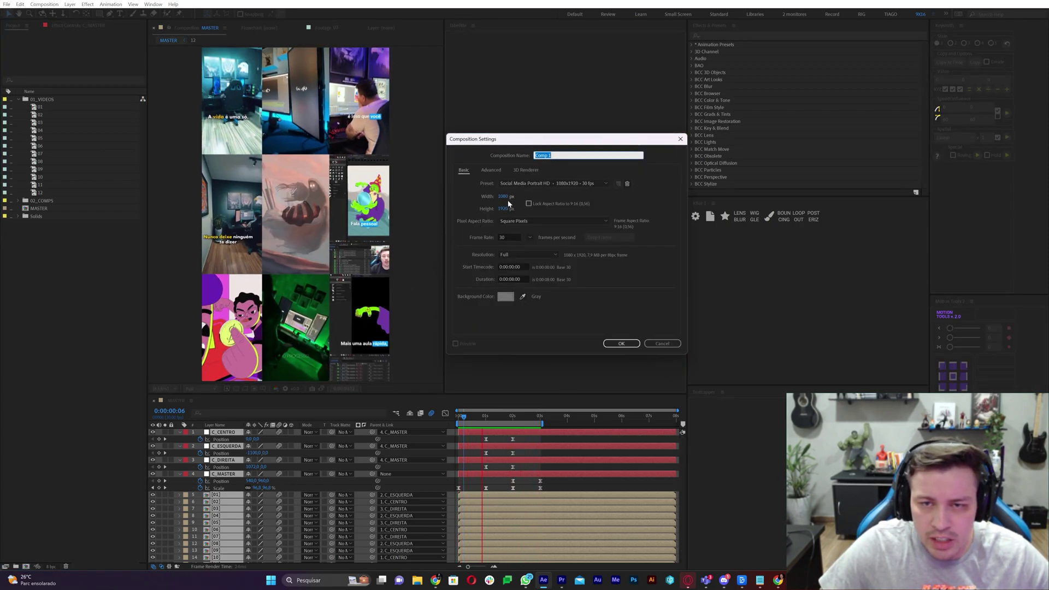
left_click(506, 197)
type("1080")
key("Tab")
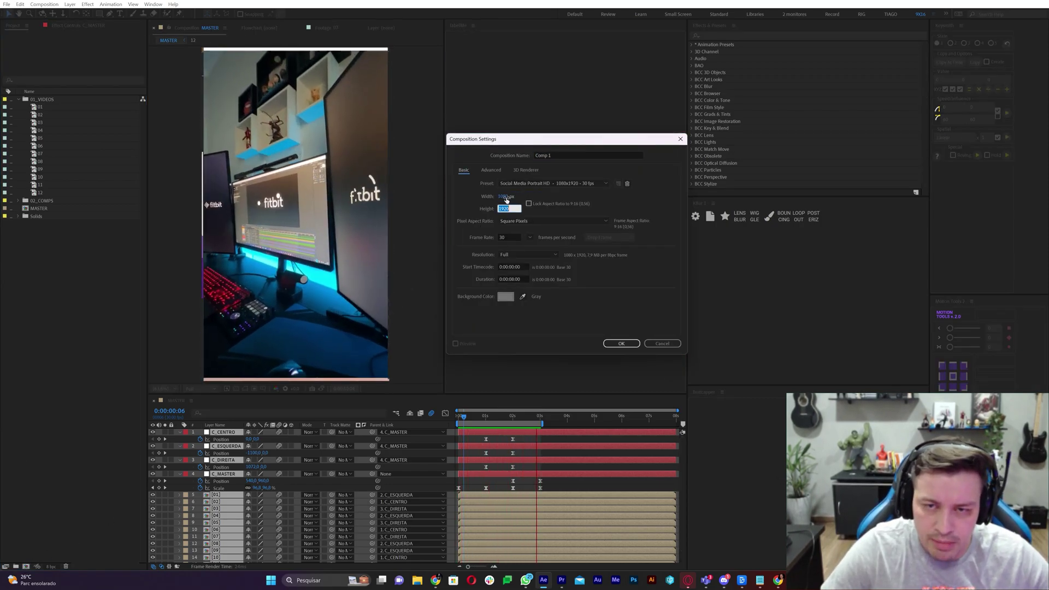
type("1920")
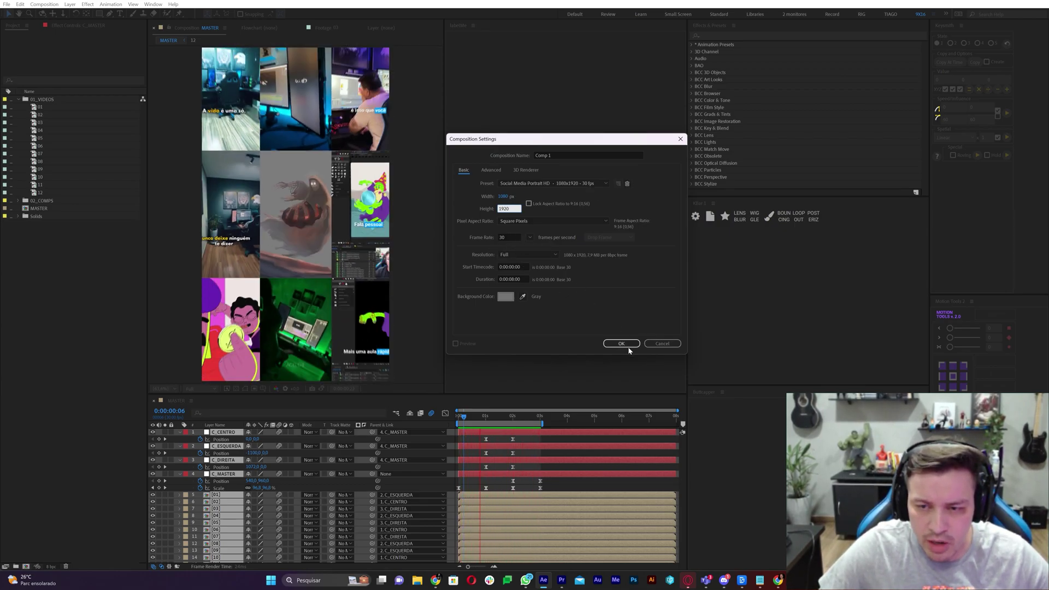
left_click(623, 344)
- Add all twelve video clips, 01 to 12, from the 01_VIDEOS folder to the new composition as layers
left_click(41, 107)
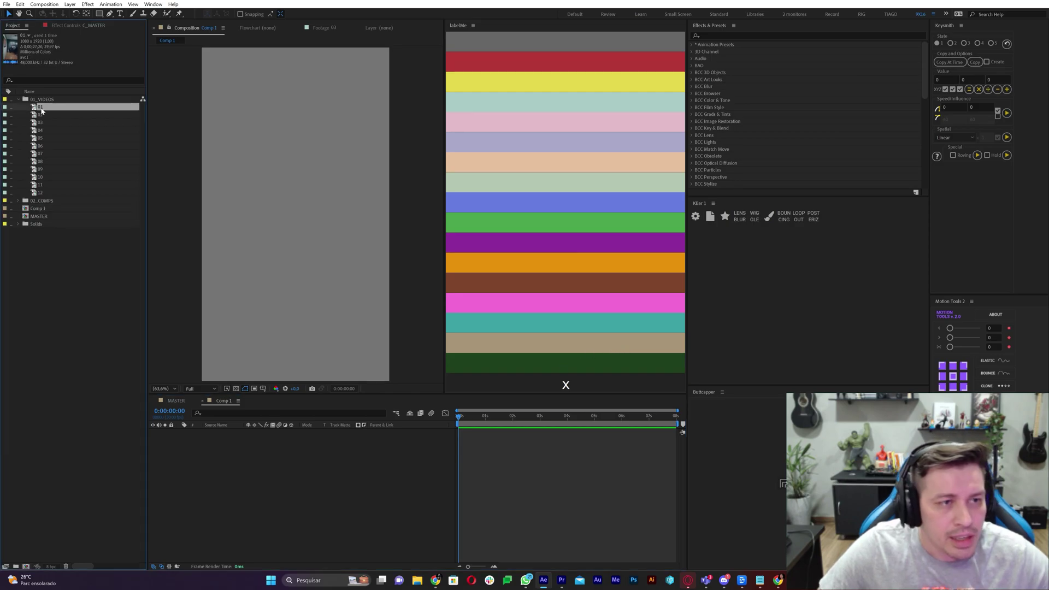
left_click(64, 189, "shift")
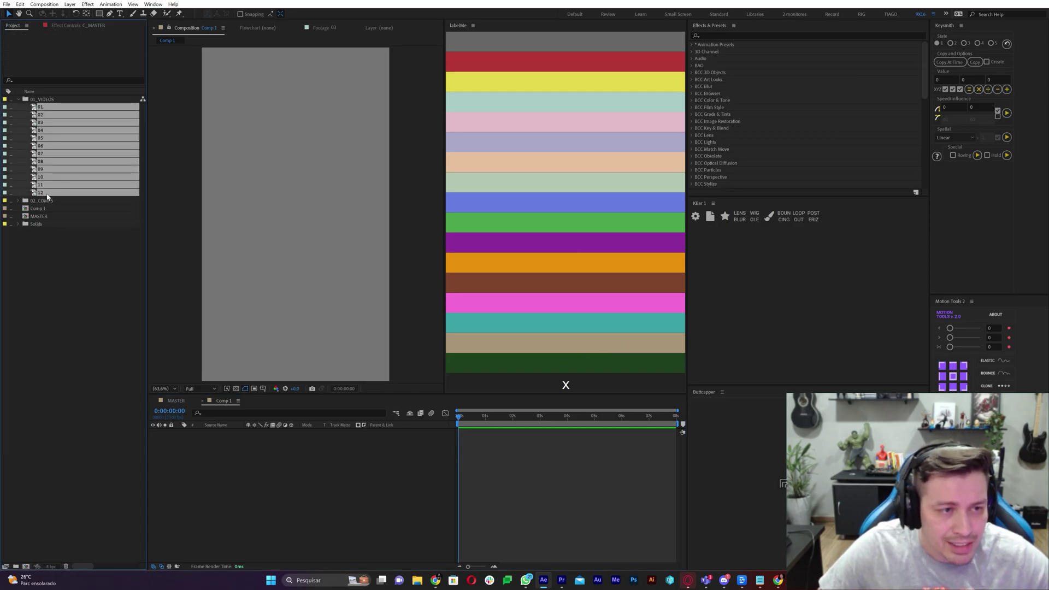
left_click_drag(47, 196, 208, 487)
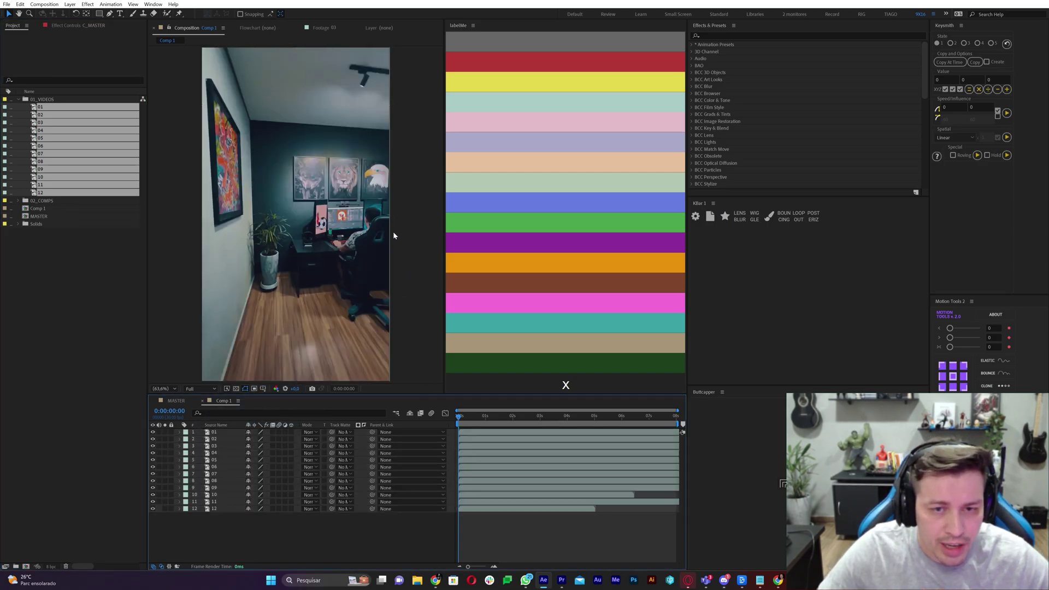
- Place clip 01 edge to edge on the right of the central frame and clip 02 on its left
scroll(393, 231, "down", 1)
left_click(237, 281)
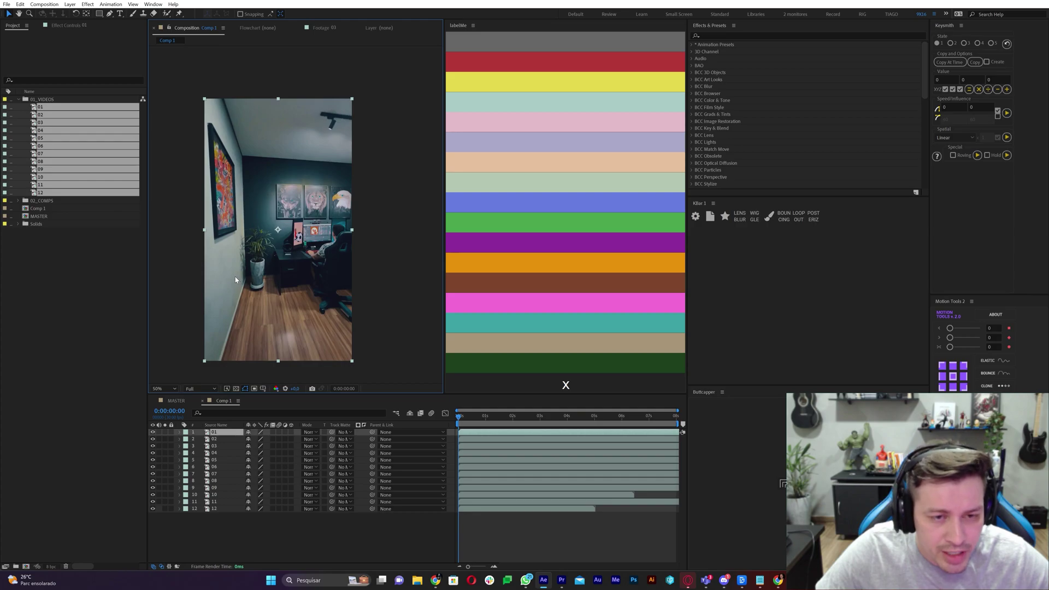
left_click_drag(228, 280, 375, 284)
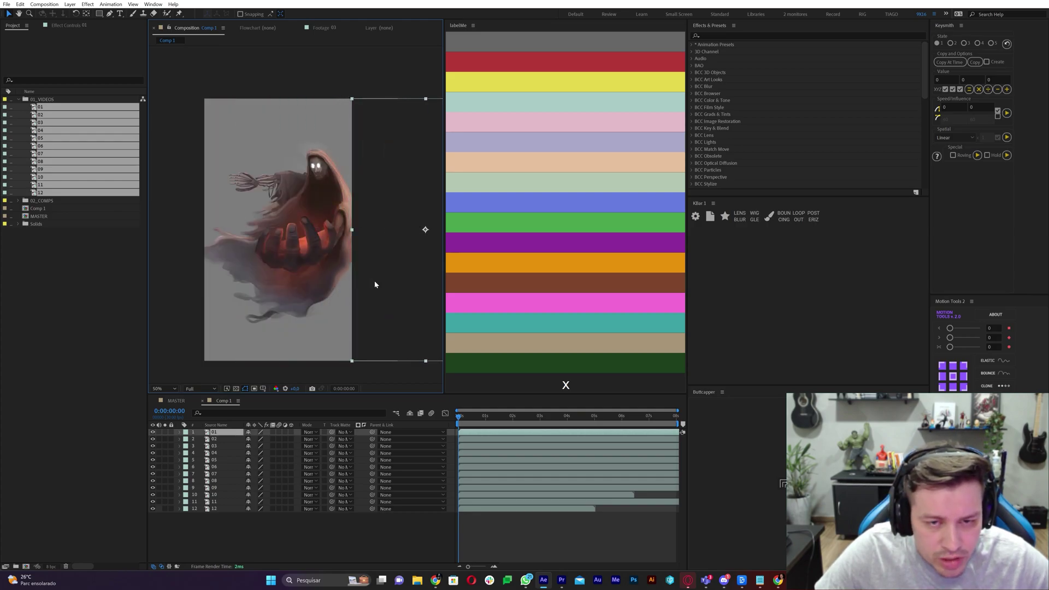
scroll(295, 213, "down", 2)
left_click(306, 269)
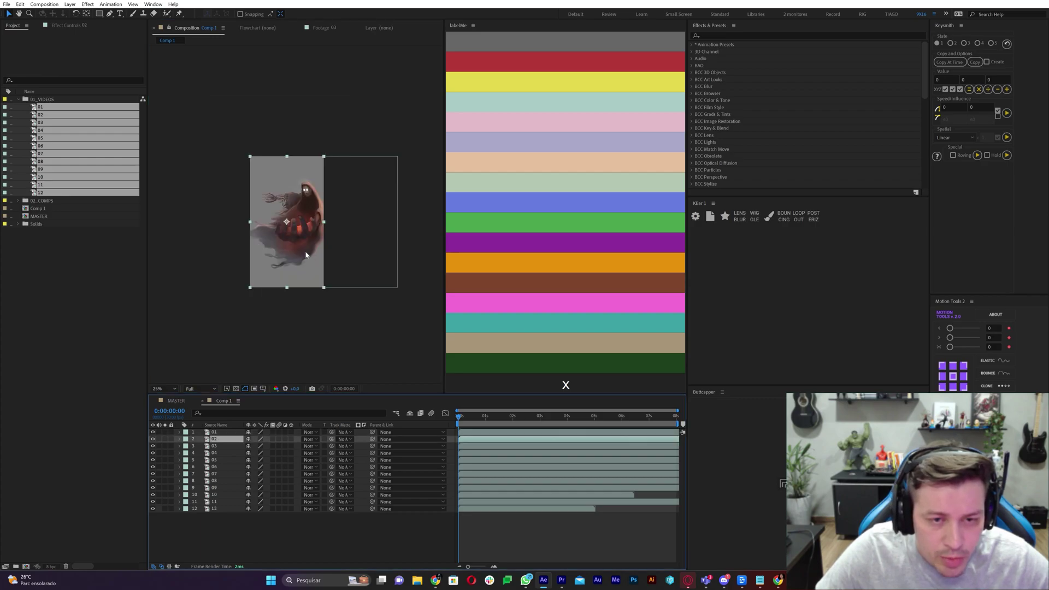
left_click_drag(306, 255, 234, 250)
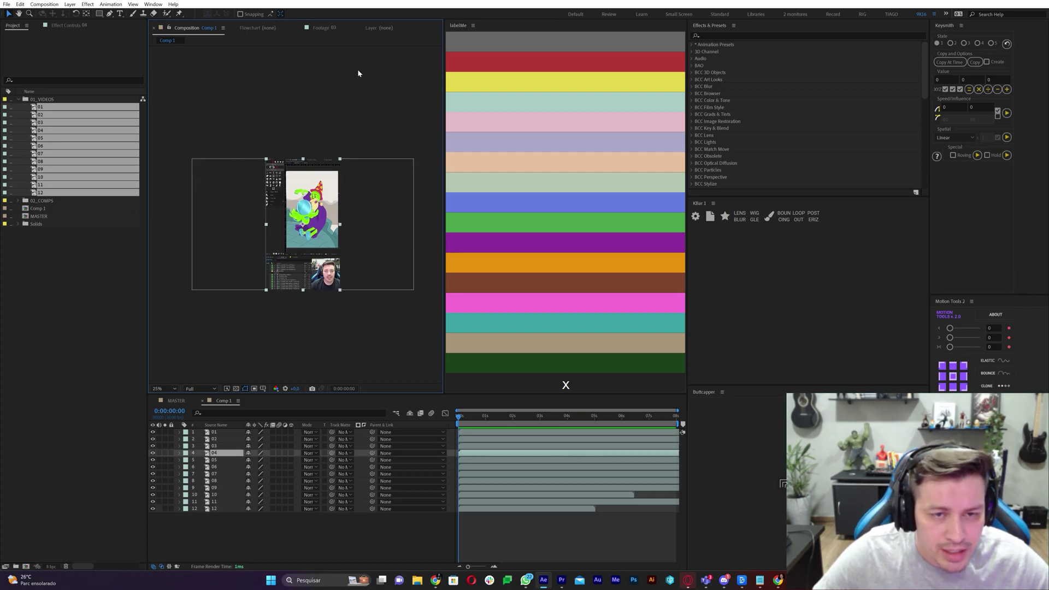
- Move clip 05 directly above the central frame so their edges meet
left_click(214, 462)
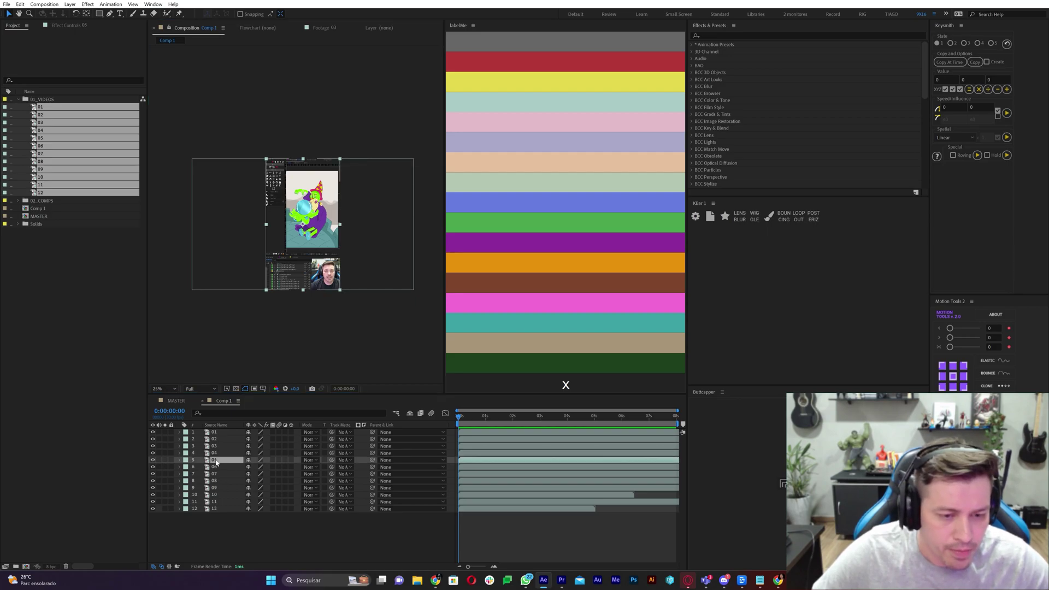
left_click(216, 468, "shift")
left_click(216, 474, "shift")
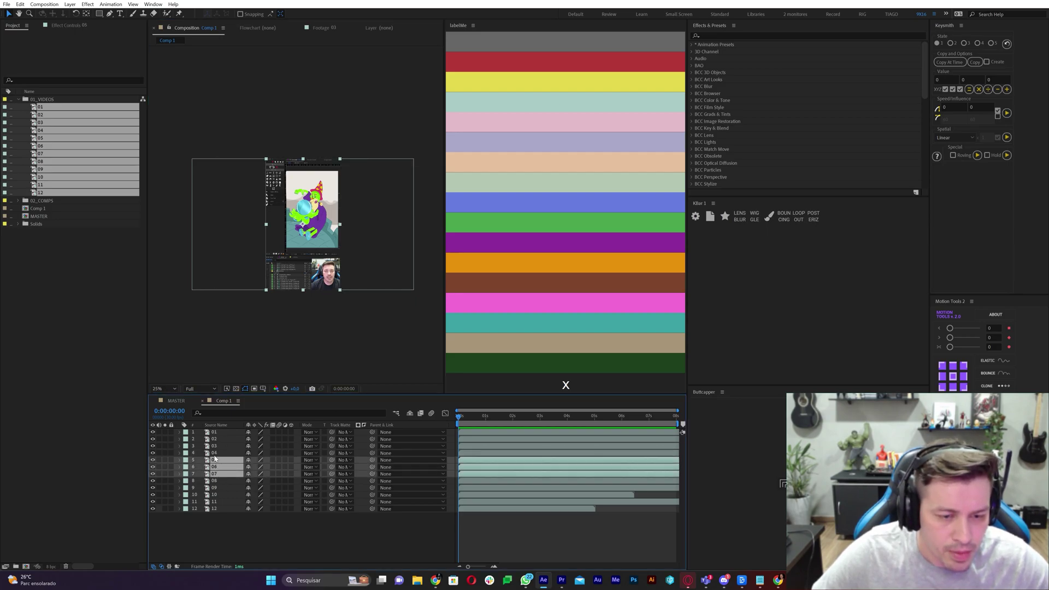
left_click(215, 452)
left_click(215, 460)
left_click_drag(316, 262, 317, 129)
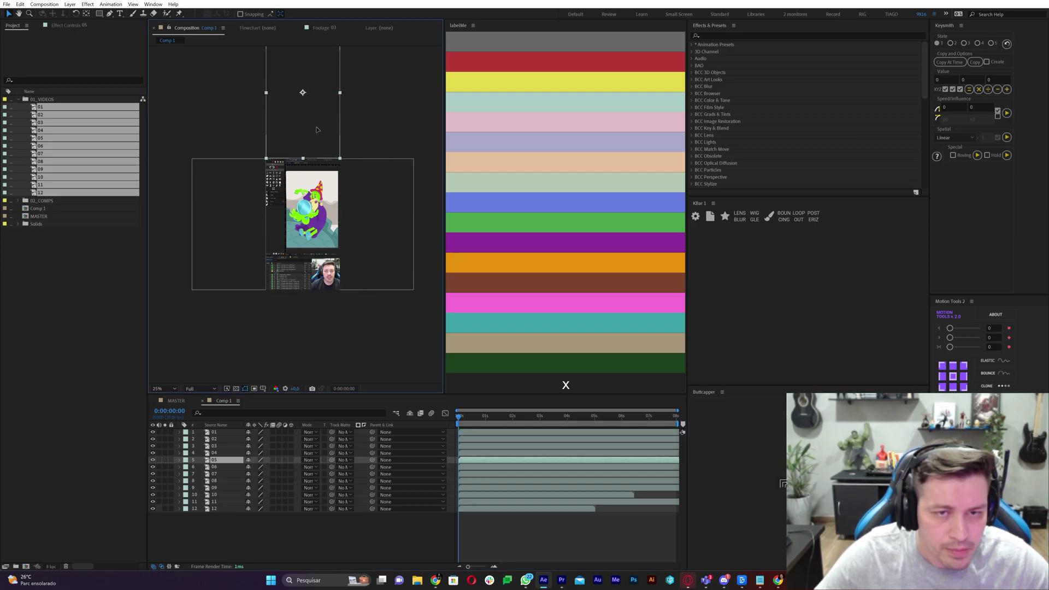
- Move clip 06 directly below the central frame so their edges meet
left_click(211, 467)
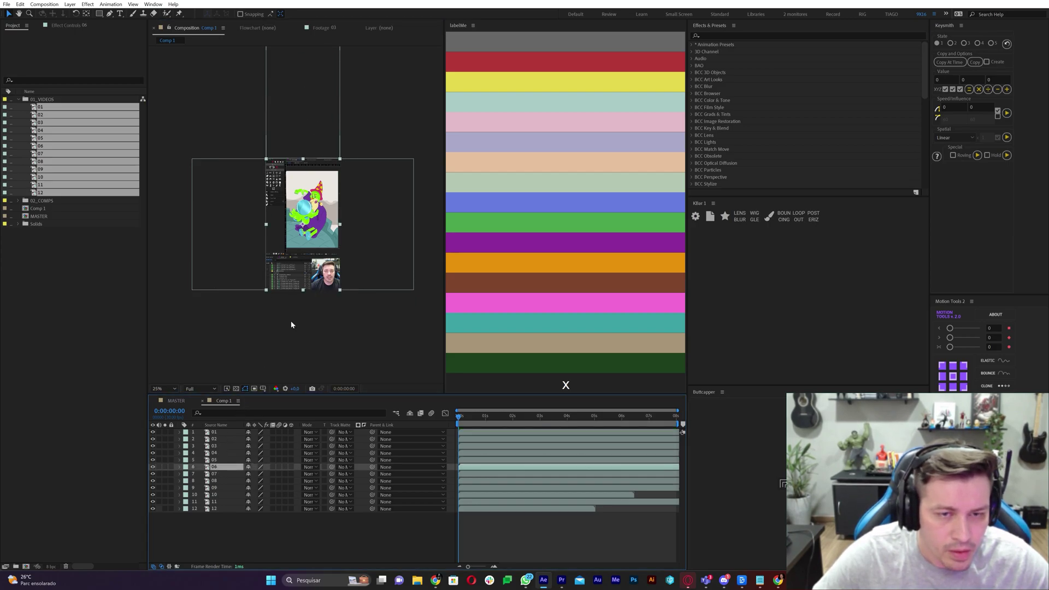
left_click(313, 205)
left_click_drag(313, 225, 312, 355)
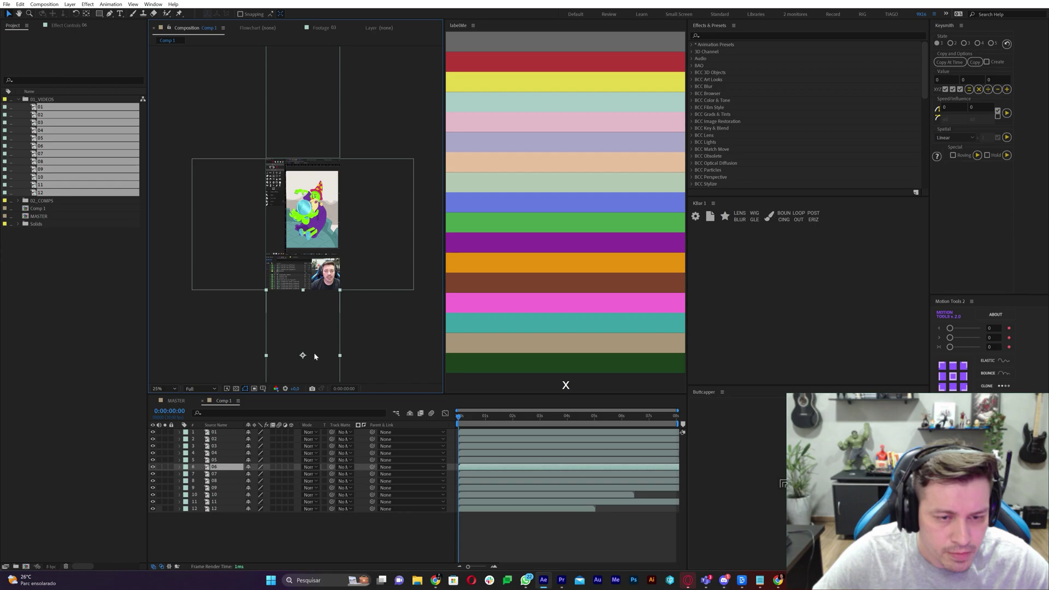
- Place clip 07 in the grid's lower-left corner and clip 08 in its lower-right corner
left_click(214, 473)
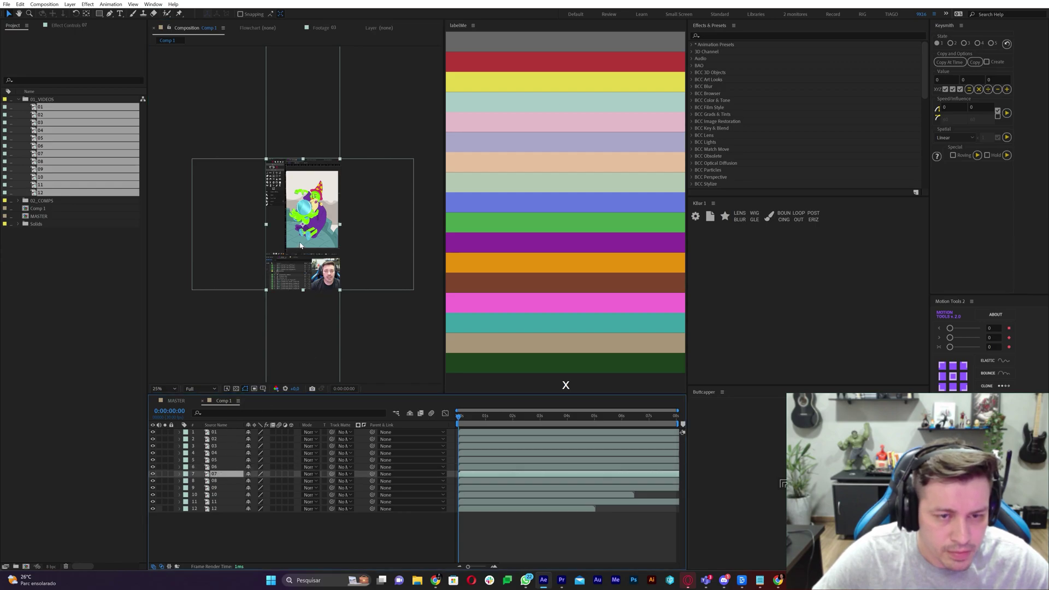
left_click_drag(300, 245, 225, 370)
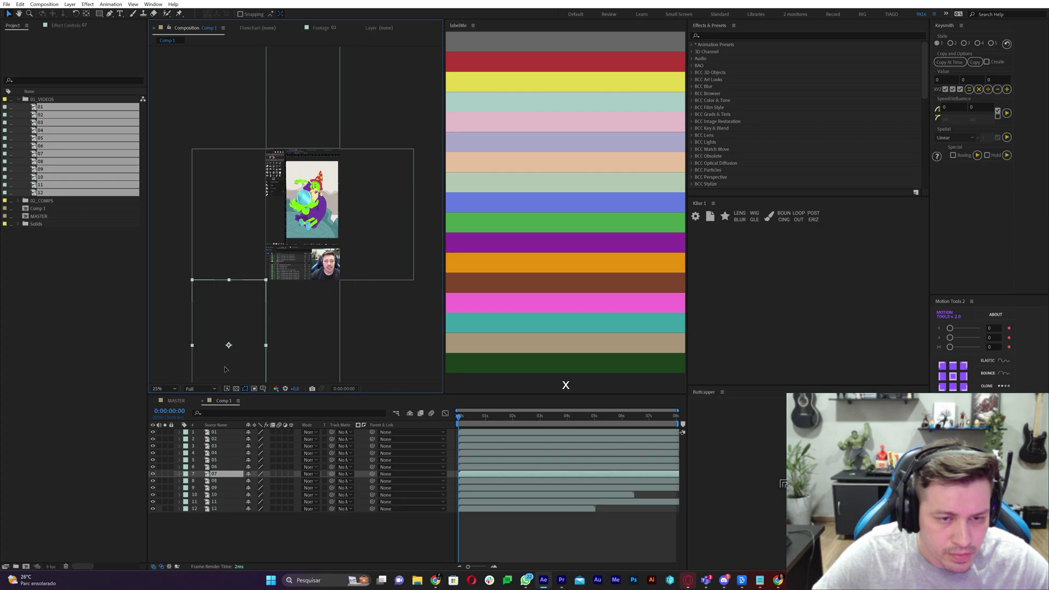
left_click(214, 480)
left_click_drag(303, 245, 374, 362)
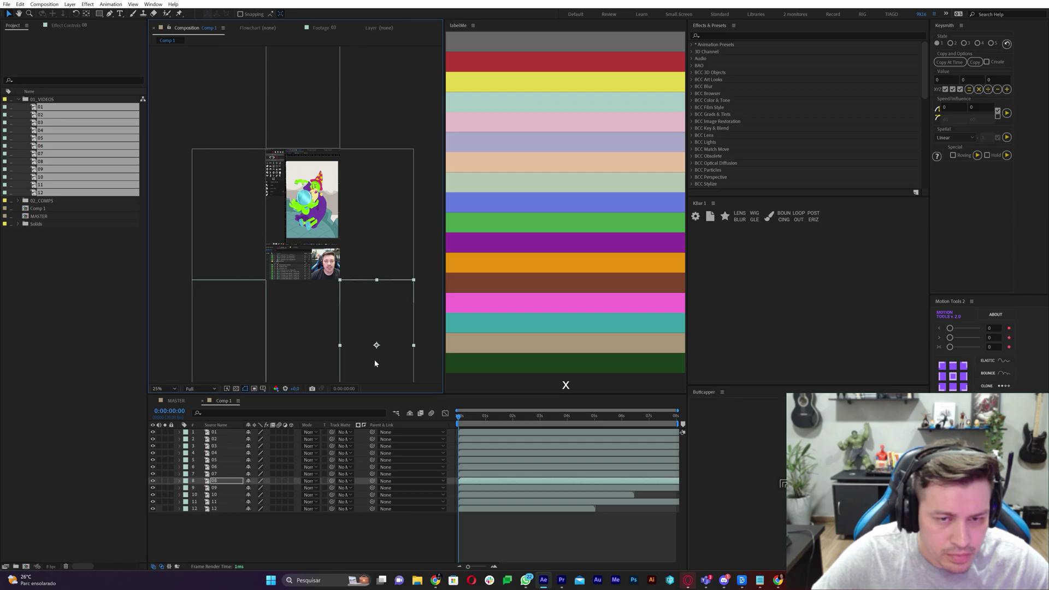
- Place clip 09 in the grid's upper-left corner and clip 03 in its upper-right corner
key("ctrl+Down")
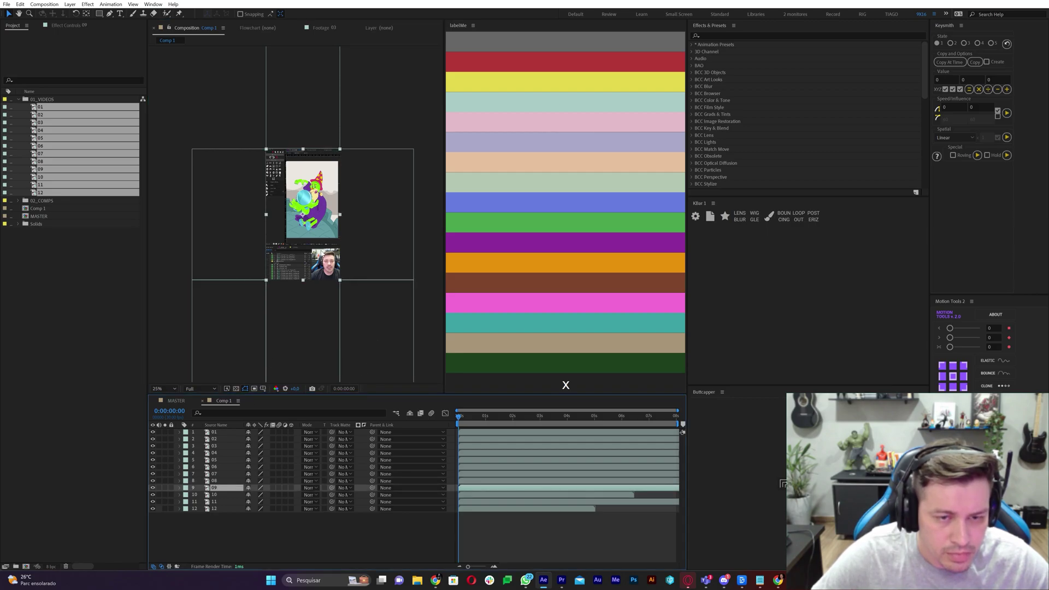
left_click_drag(326, 310, 313, 361)
left_click_drag(312, 262, 238, 131)
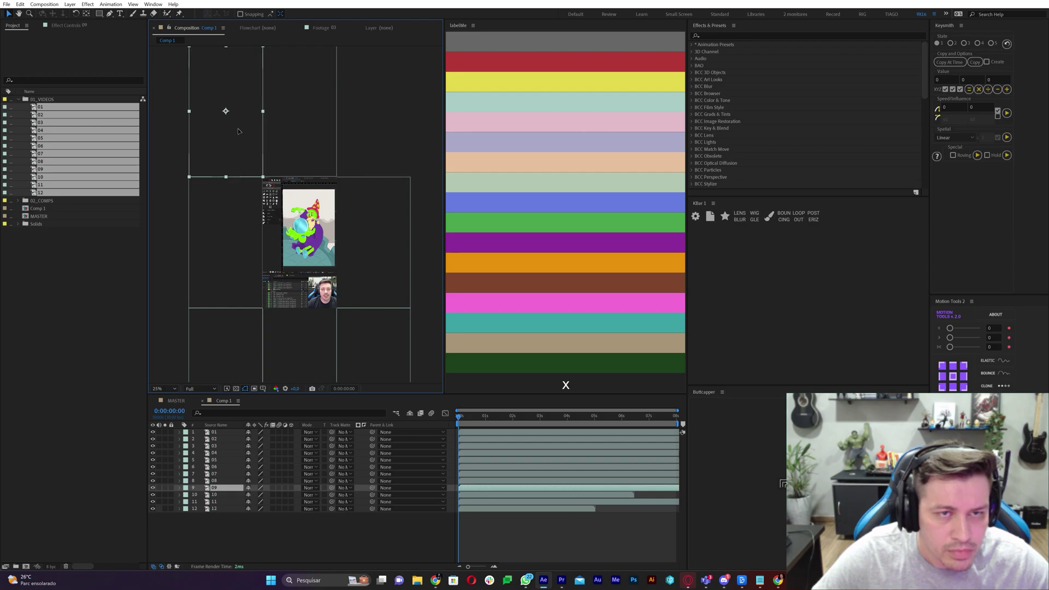
left_click_drag(294, 265, 368, 135)
left_click(292, 297)
scroll(293, 297, "down", 1)
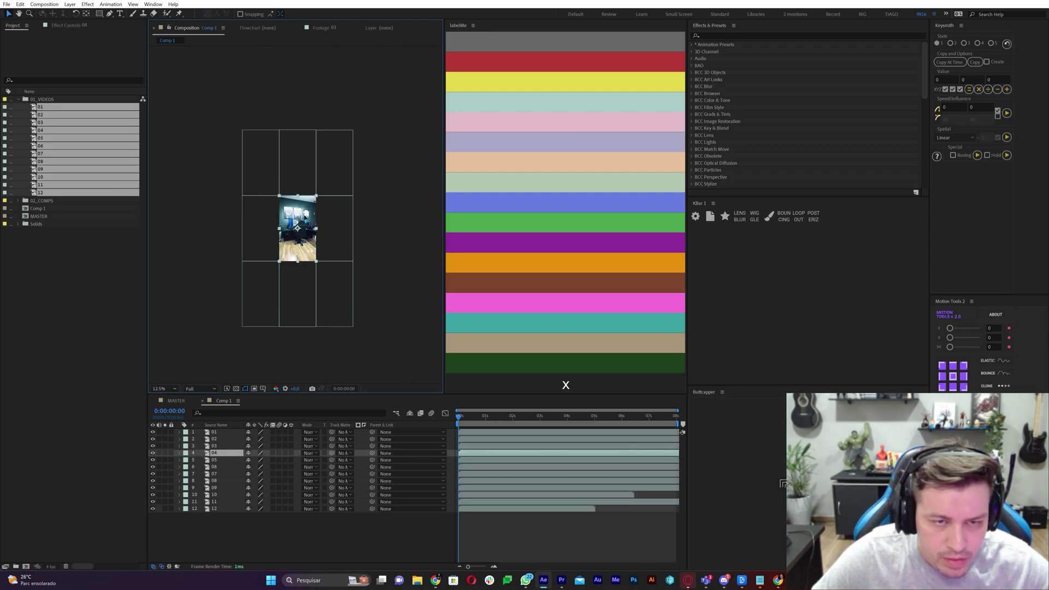
left_click_drag(297, 250, 312, 179)
key("ctrl+z")
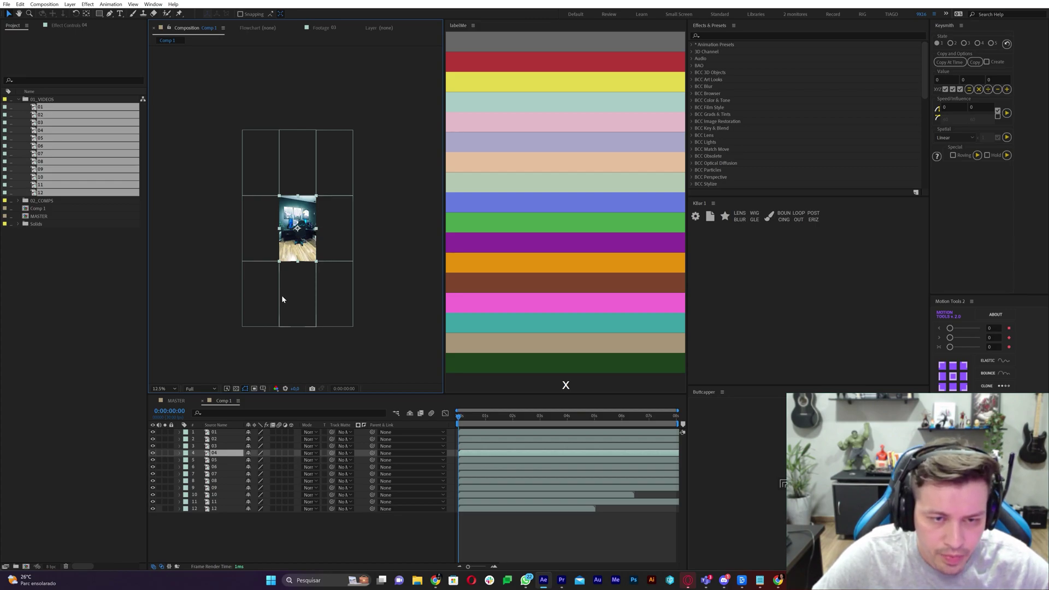
left_click(259, 300)
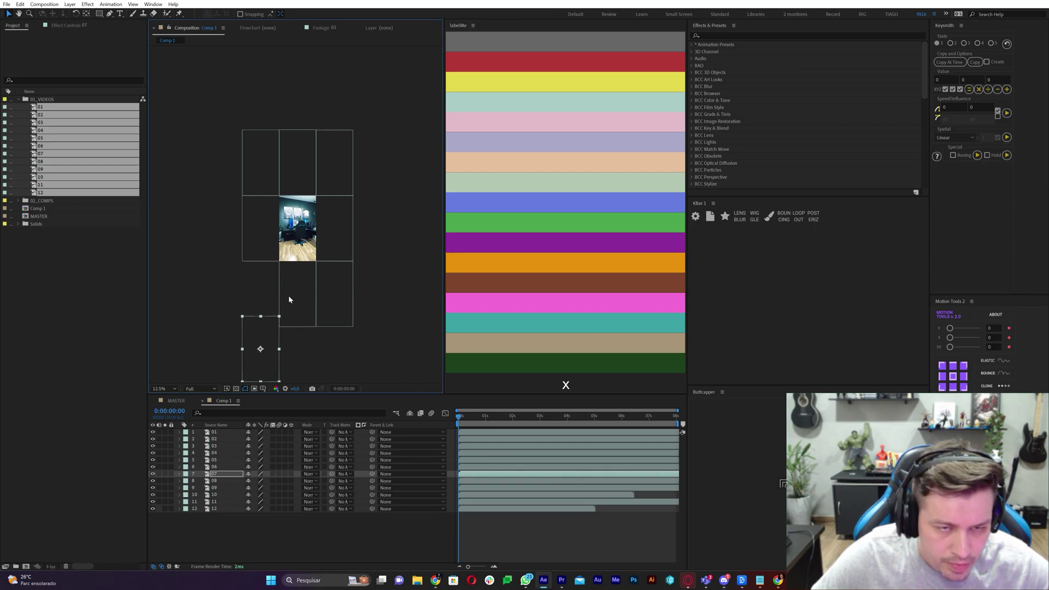
- Move clip 04 from the central frame to directly below clip 07, extending the grid's left column downward
left_click(296, 247)
left_click_drag(296, 248, 264, 369)
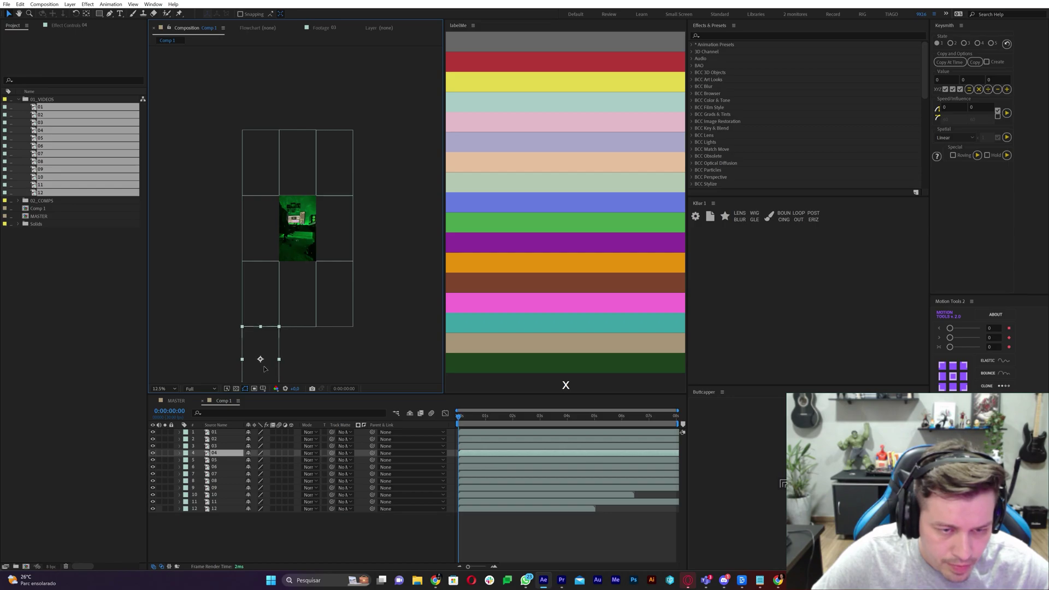
key("period")
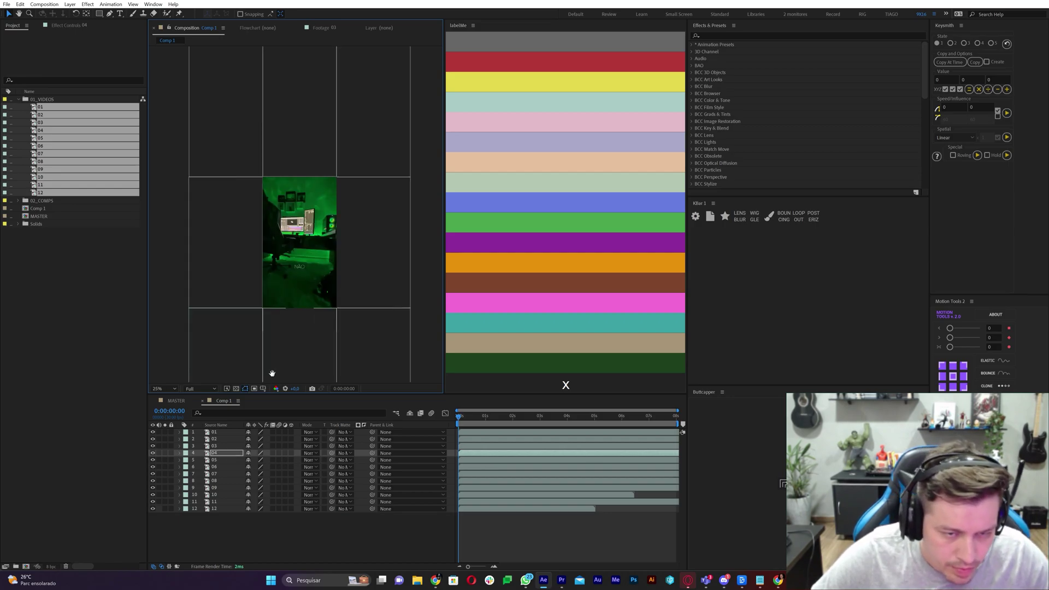
left_click_drag(272, 373, 309, 313)
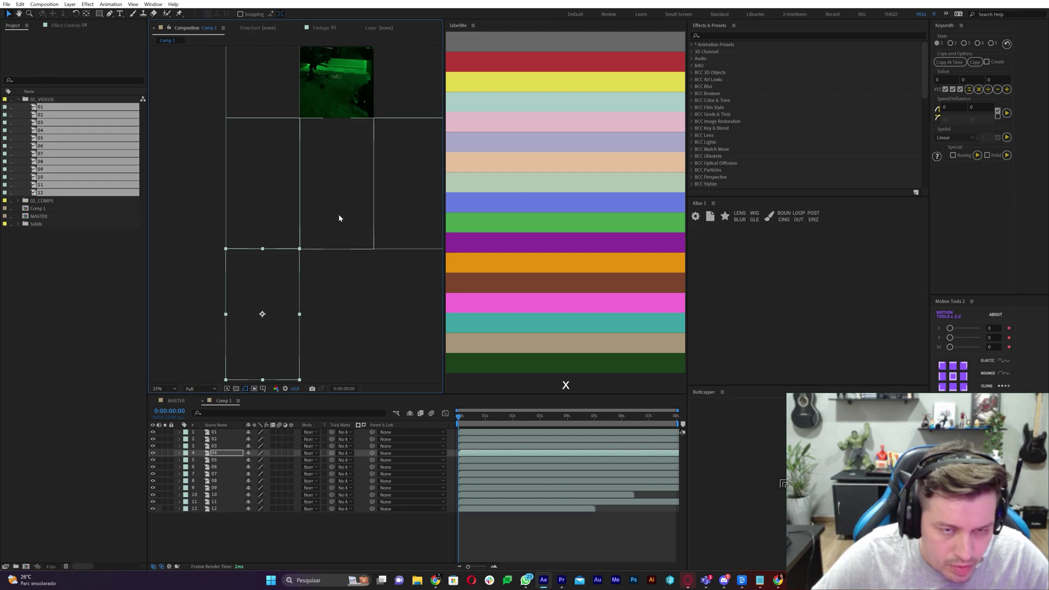
left_click_drag(339, 218, 411, 208)
left_click(277, 316)
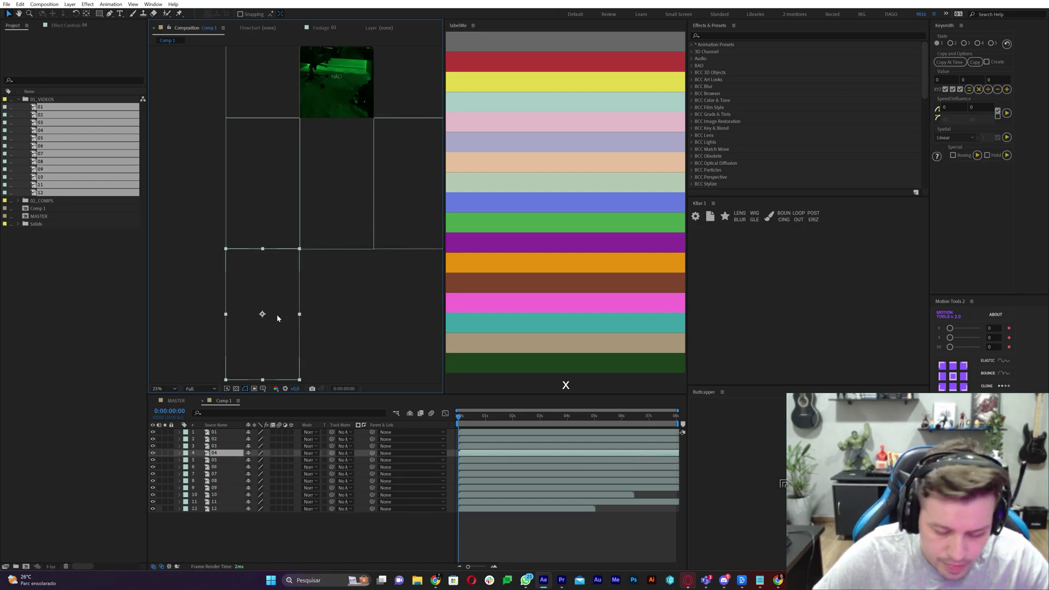
- Move clip 10 from the central frame to directly below clip 08, extending the grid's right column downward
left_click(357, 114)
key("comma")
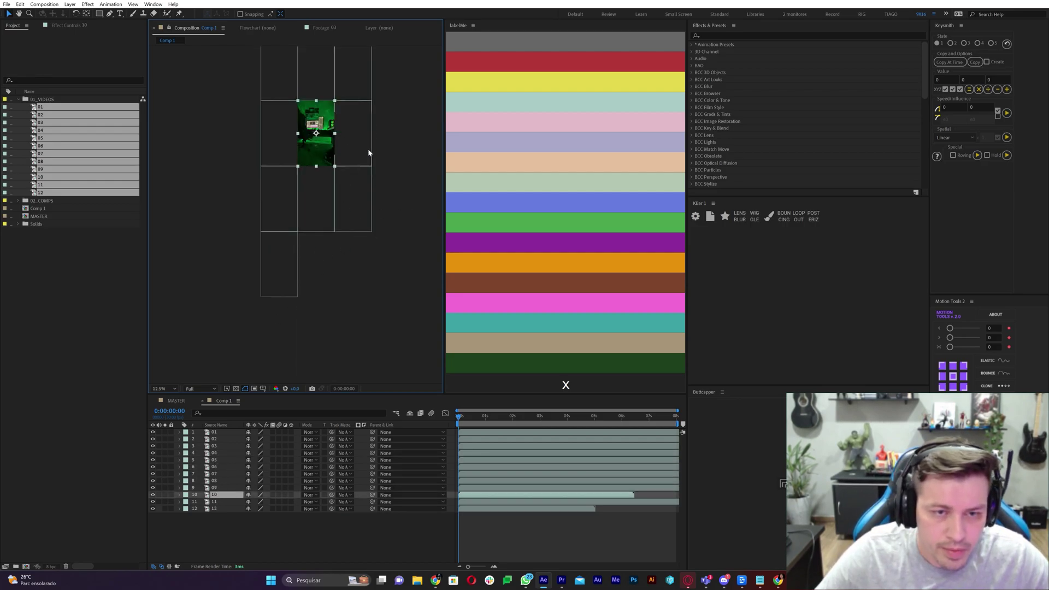
left_click_drag(318, 141, 354, 272)
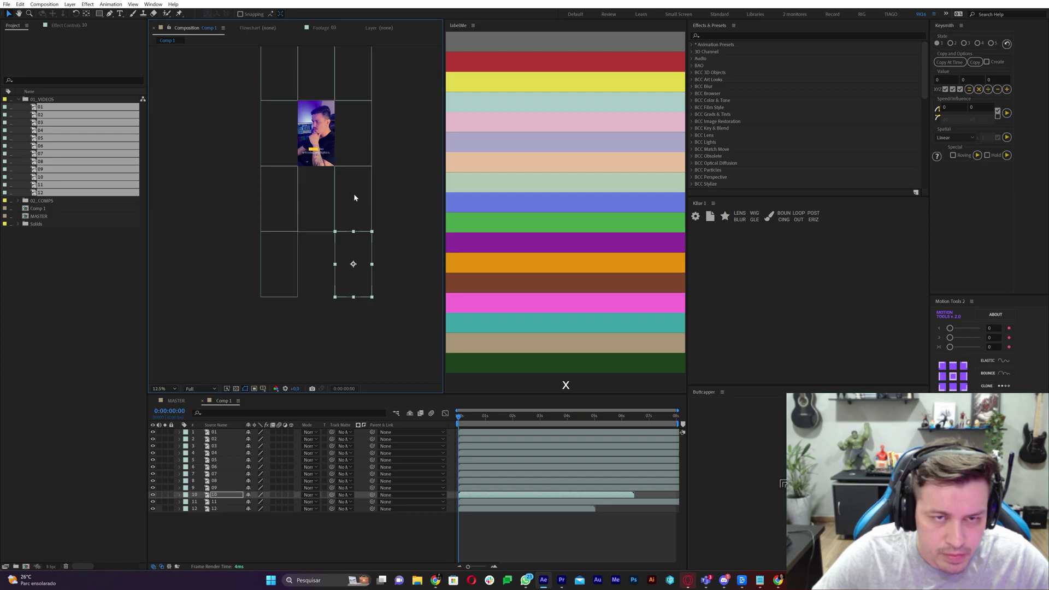
- Move clip 11 from the central frame to directly above clip 05, extending the grid's middle column upward
left_click_drag(360, 141, 339, 157)
key("v")
left_click(357, 526)
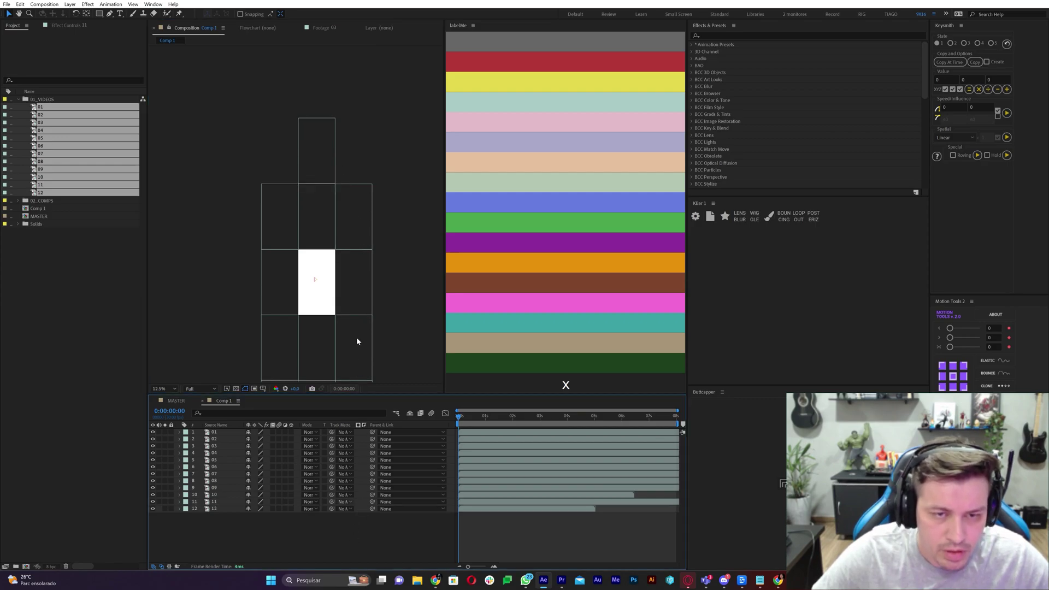
left_click_drag(319, 296, 291, 222)
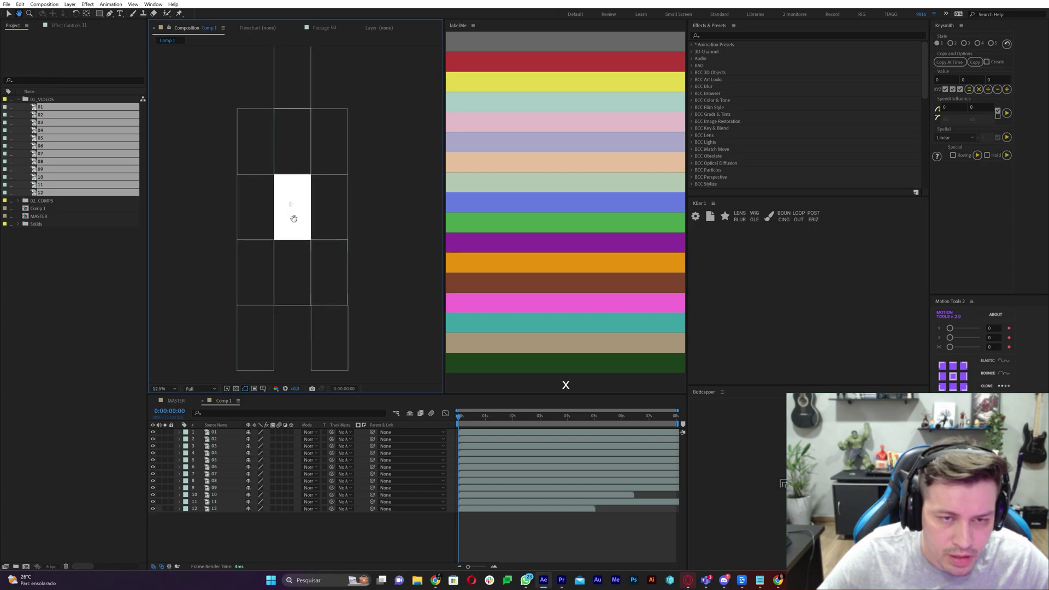
key("v")
- Add a null object to the composition, above the layer of clip 01
left_click(219, 432)
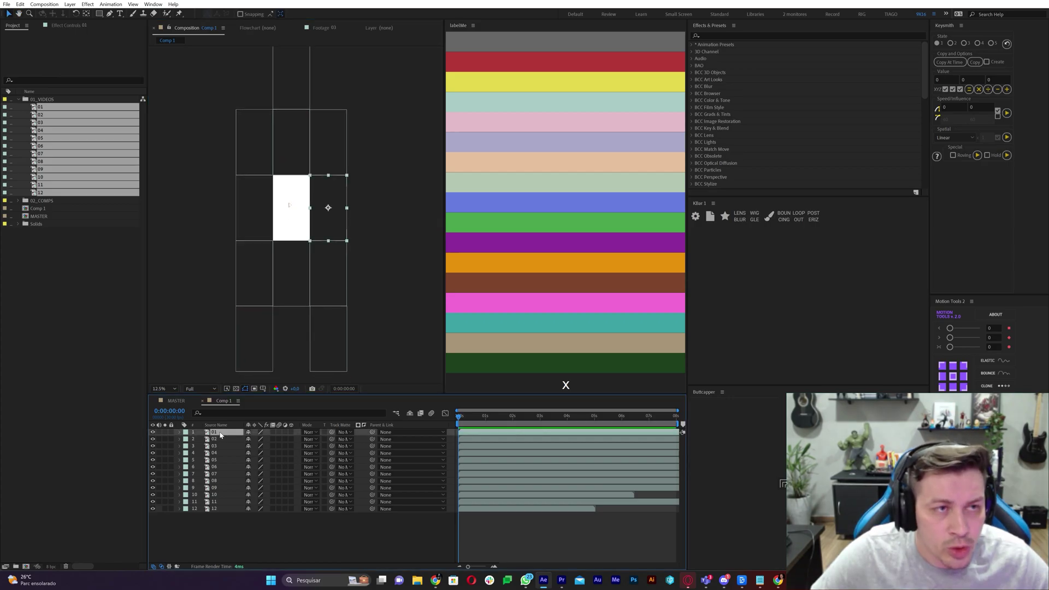
left_click(71, 5)
mouse_move(124, 14)
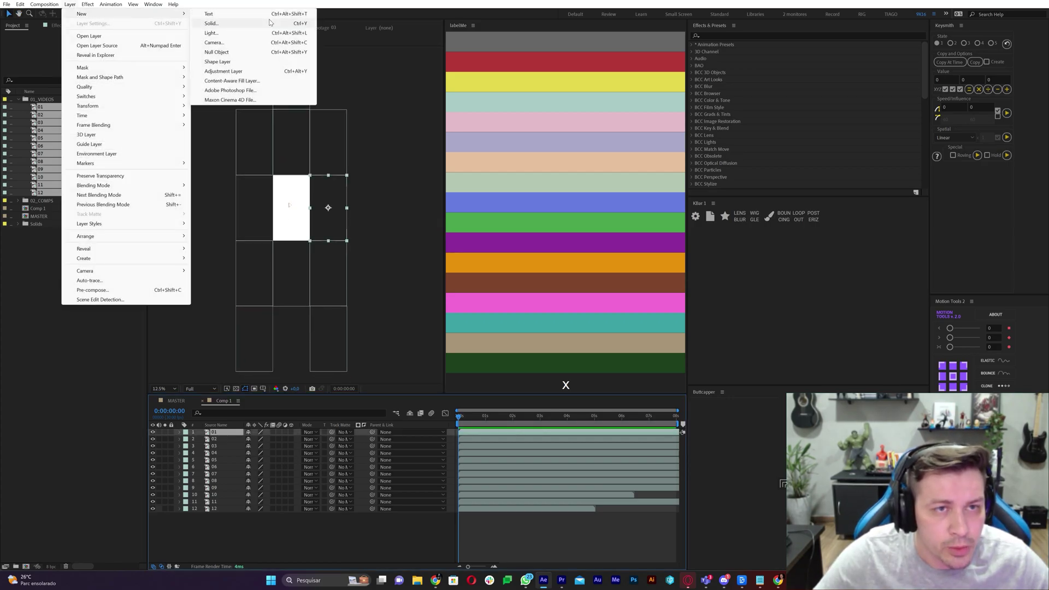
left_click(260, 54)
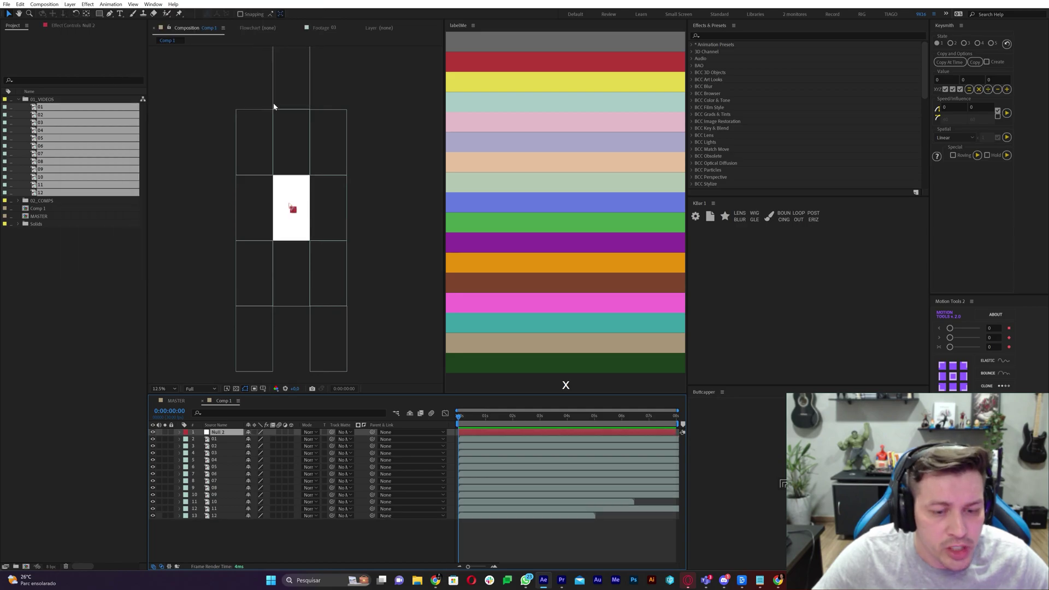
key("period")
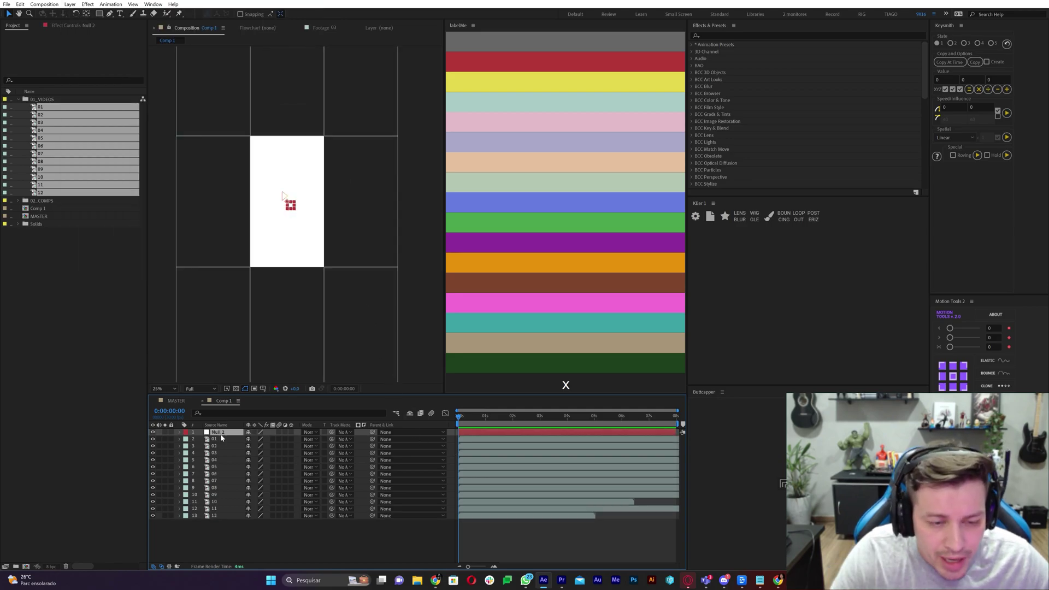
- Rename the null object C_MASTER and duplicate it three times
key("Return")
type("C_MASTER")
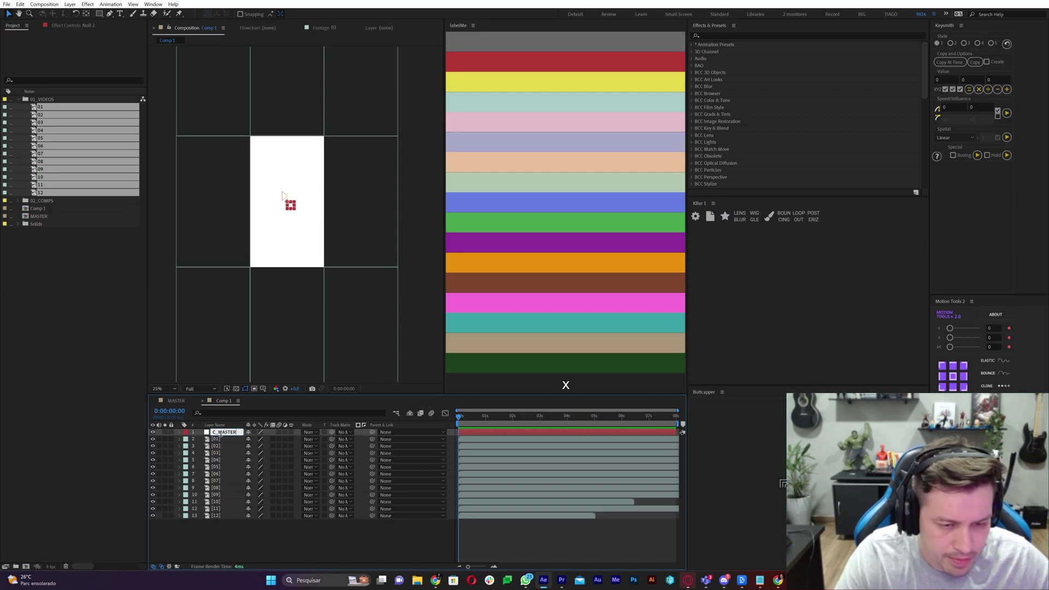
key("Return")
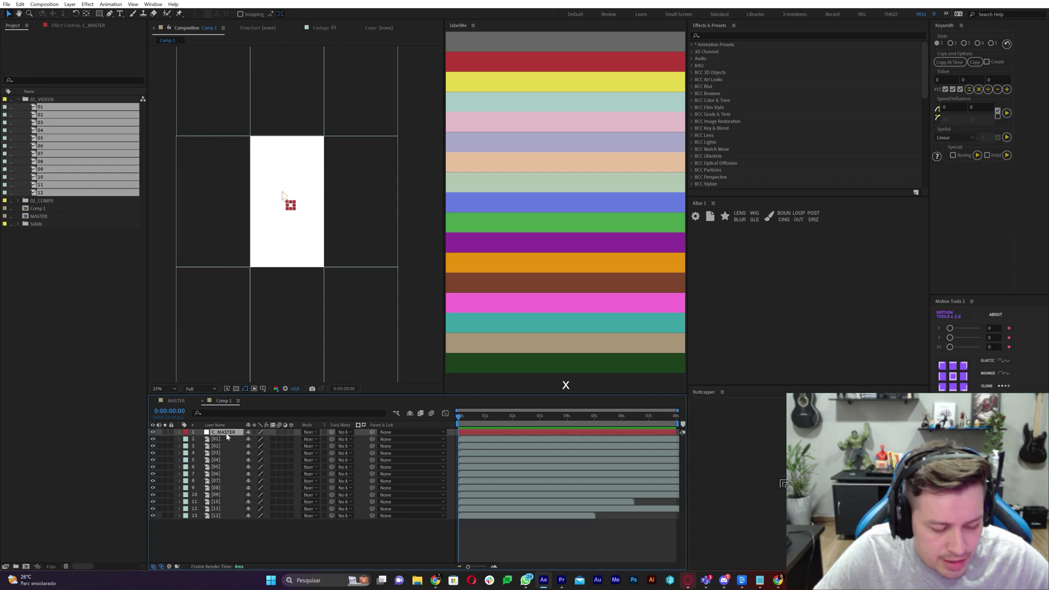
key("ctrl+d")
key("ctrl+d")
key("ctrl+d")
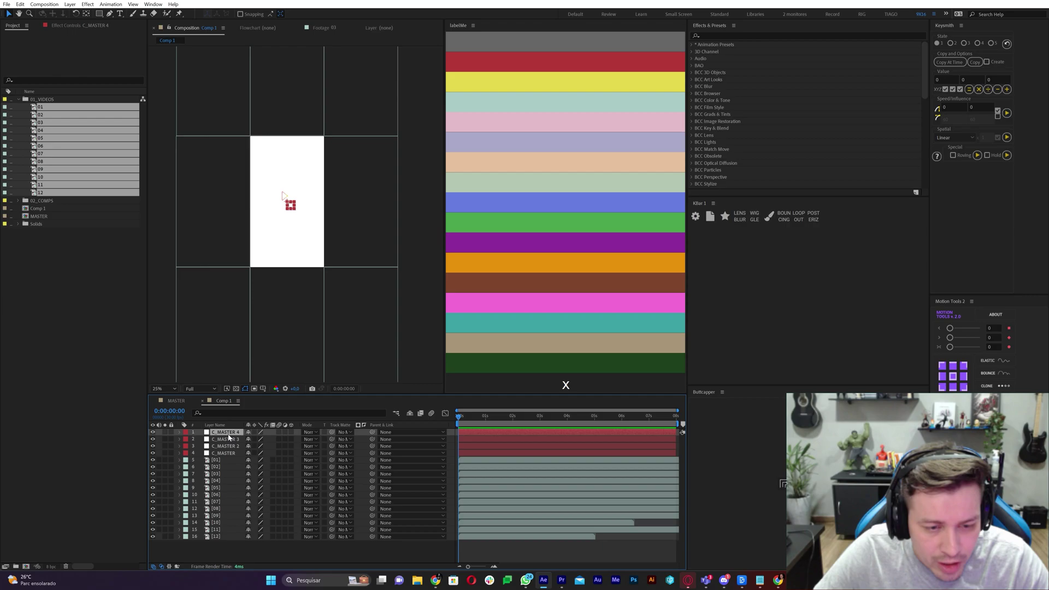
- Rename the three duplicated nulls, in order from the uppermost layer, C_CENTRO, C_ESQUERDA and C_DIREITA
key("Return")
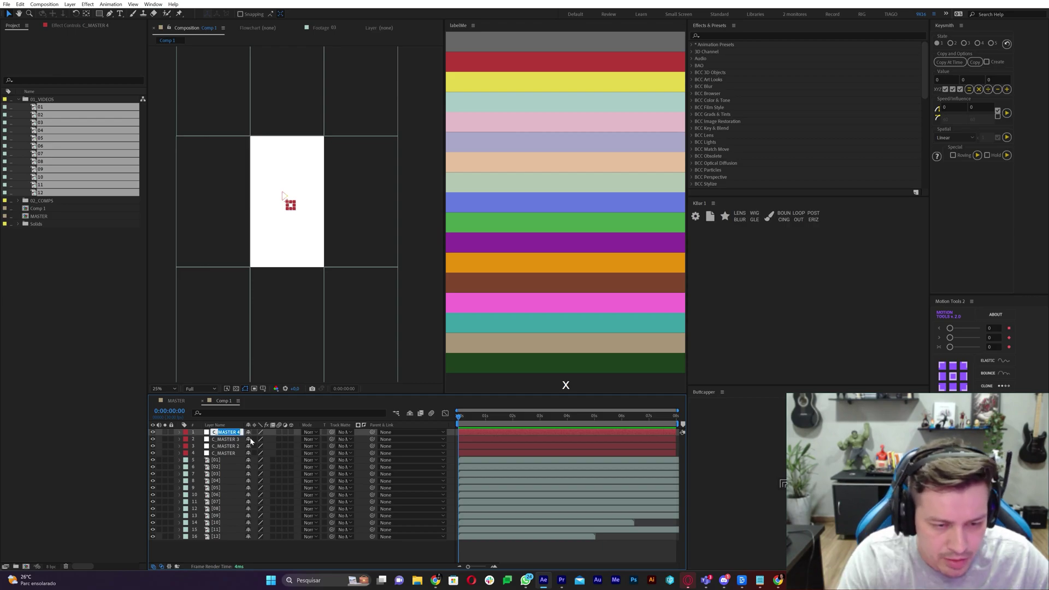
type("C_CENTRO")
key("Return")
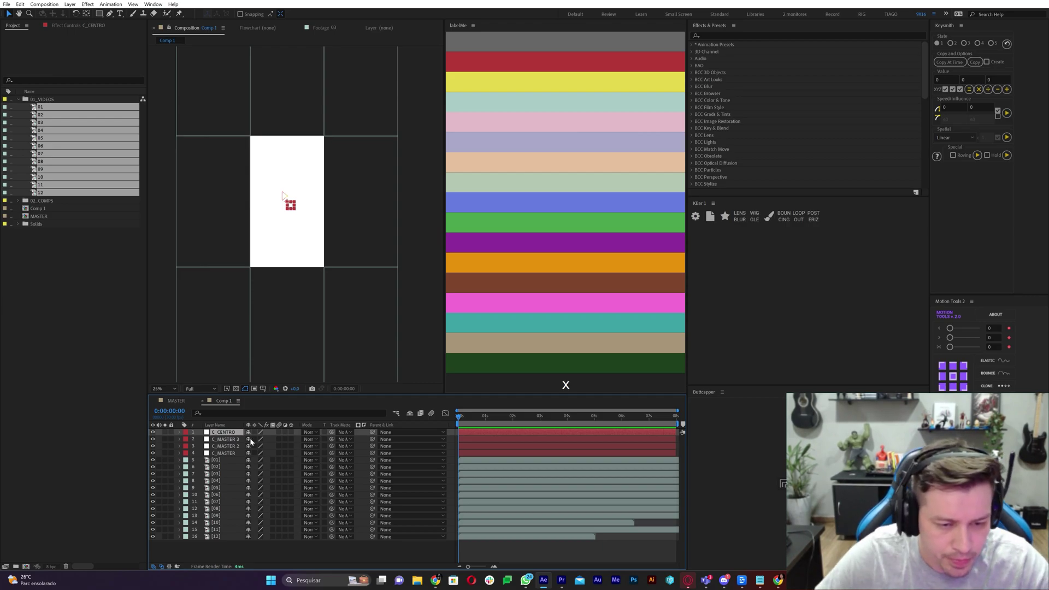
left_click(233, 440)
key("Return")
type("C_ESQUERDA")
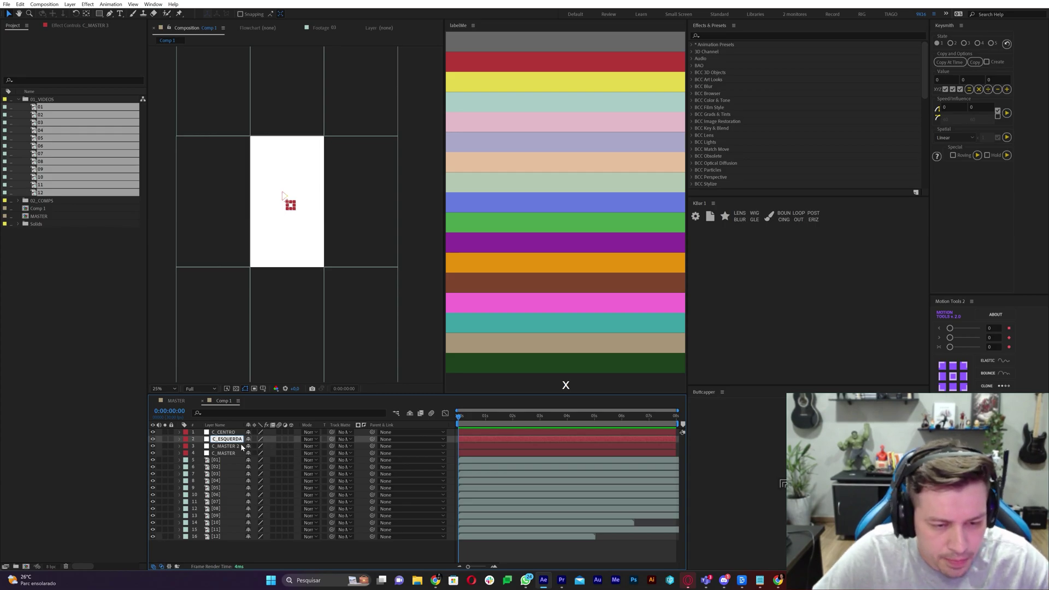
left_click(234, 447)
key("Return")
type("C_DIREIT")
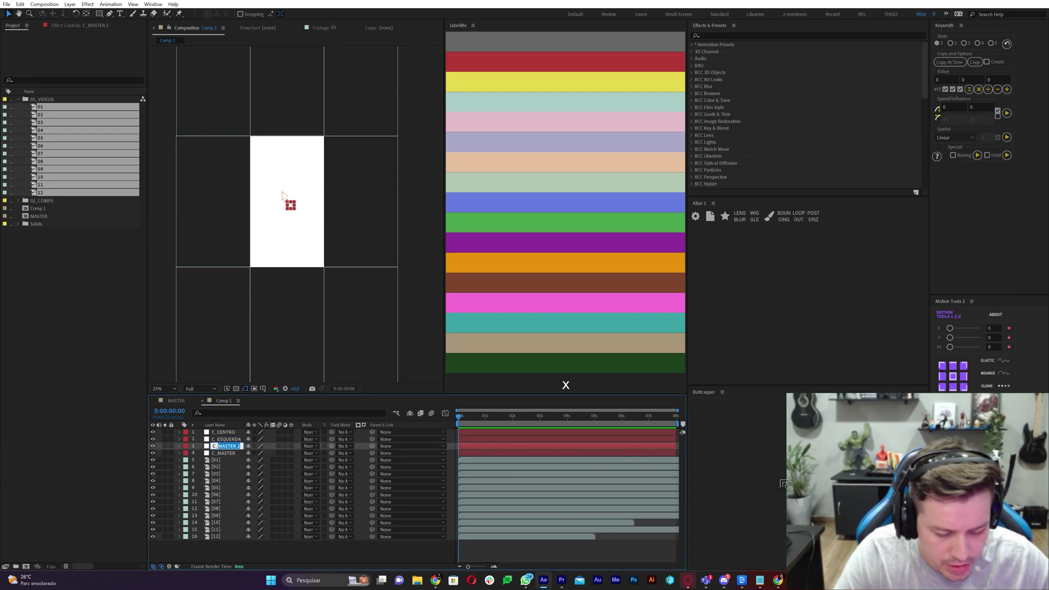
type("A")
key("Return")
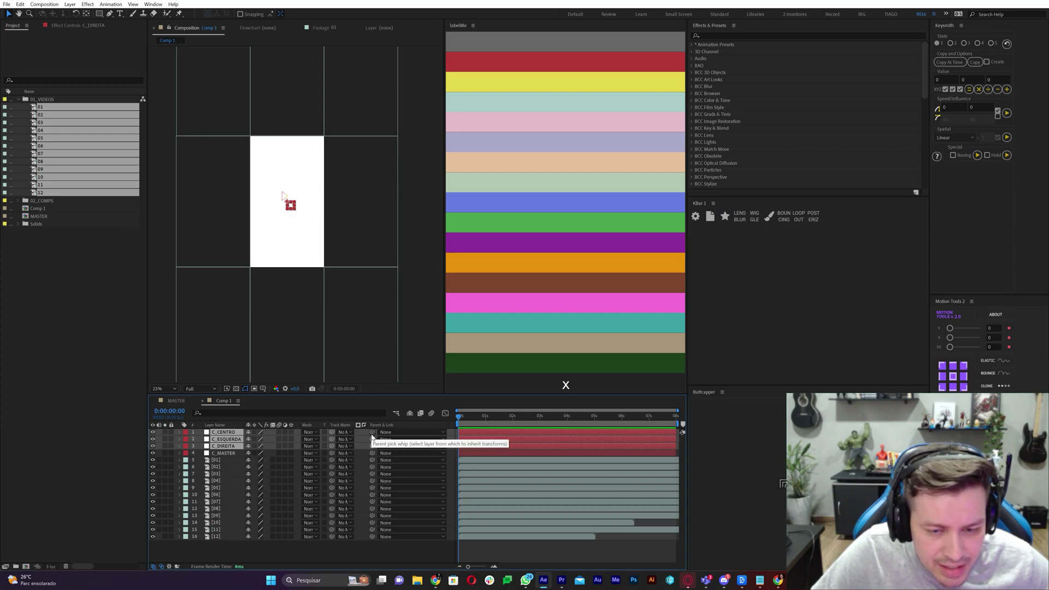
- Parent the C_CENTRO, C_ESQUERDA and C_DIREITA nulls to C_MASTER
left_click_drag(372, 436, 234, 456)
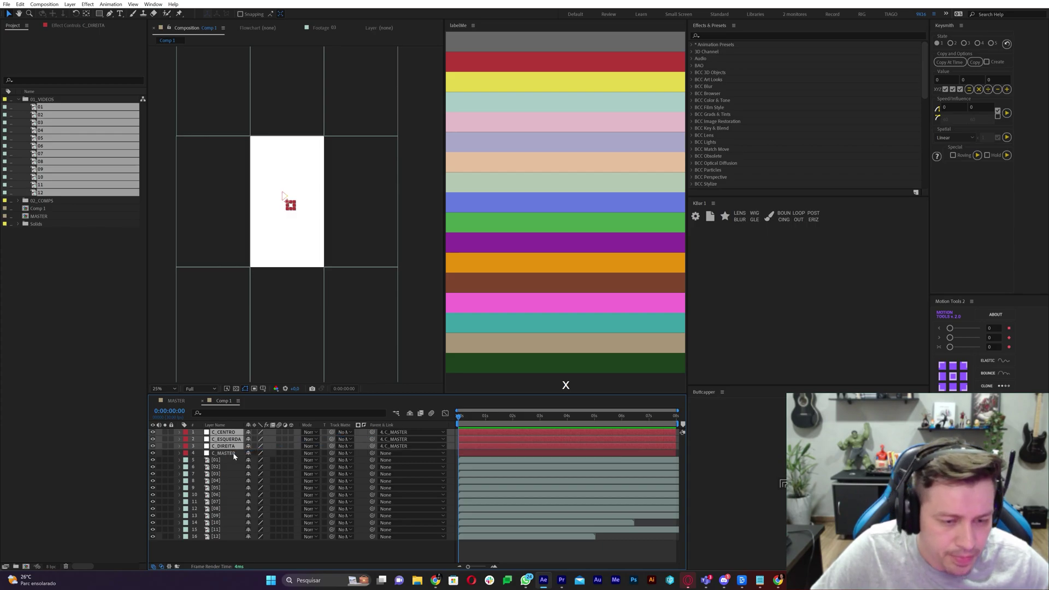
key("ctrl+Down")
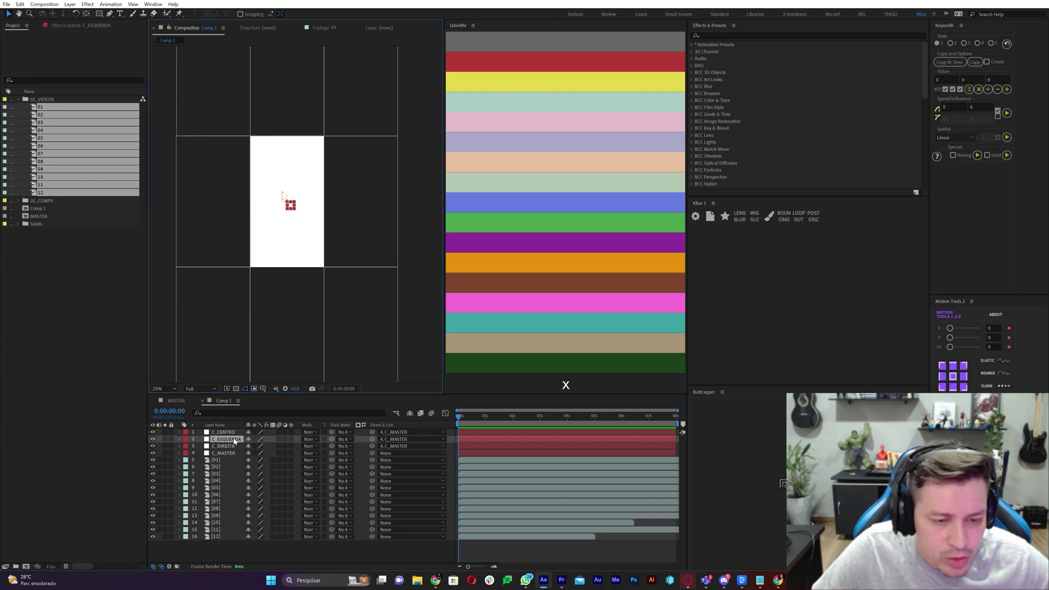
- Move the C_ESQUERDA null sideways into the grid's left column and the C_DIREITA null into its right column
left_click(233, 439)
left_click(287, 203)
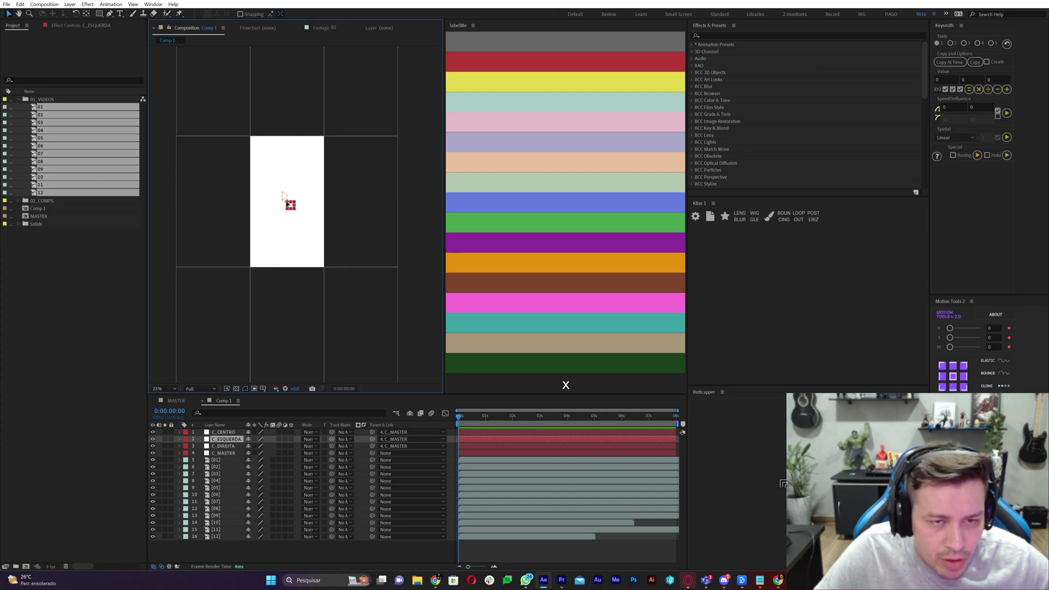
left_click_drag(287, 204, 216, 205)
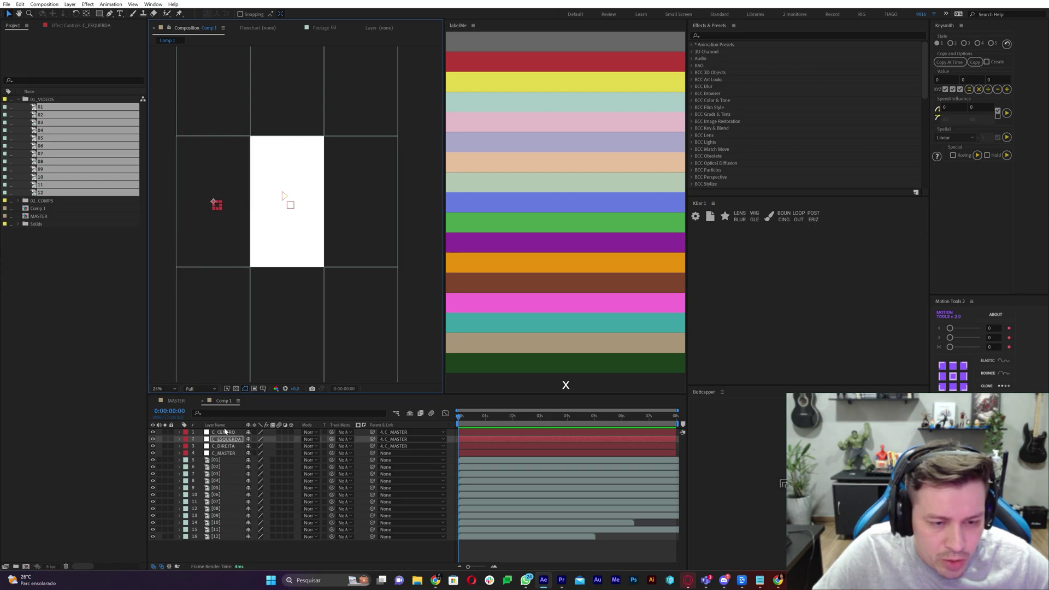
left_click(221, 446)
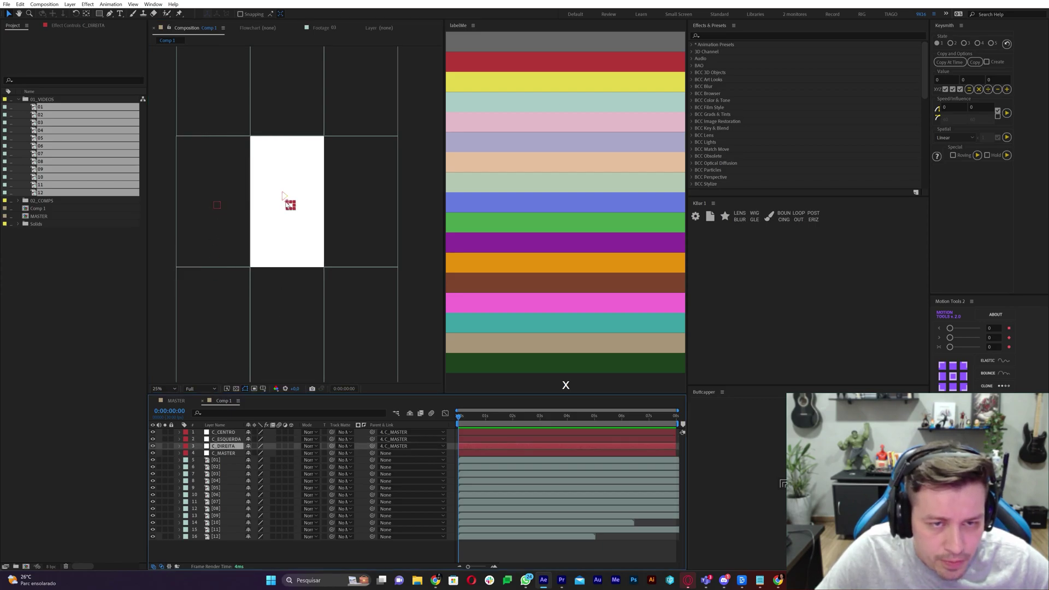
left_click_drag(288, 207, 362, 213)
- Parent the four clips of the grid's left column (02, 04, 07 and 09) to the C_ESQUERDA null
key("comma")
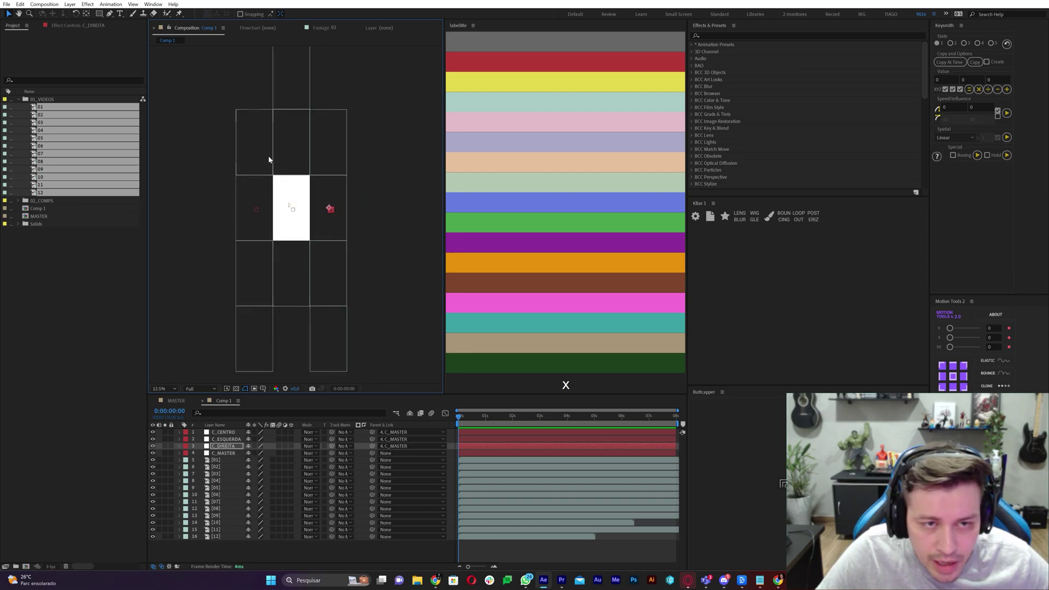
left_click(265, 157)
left_click(264, 210, "shift")
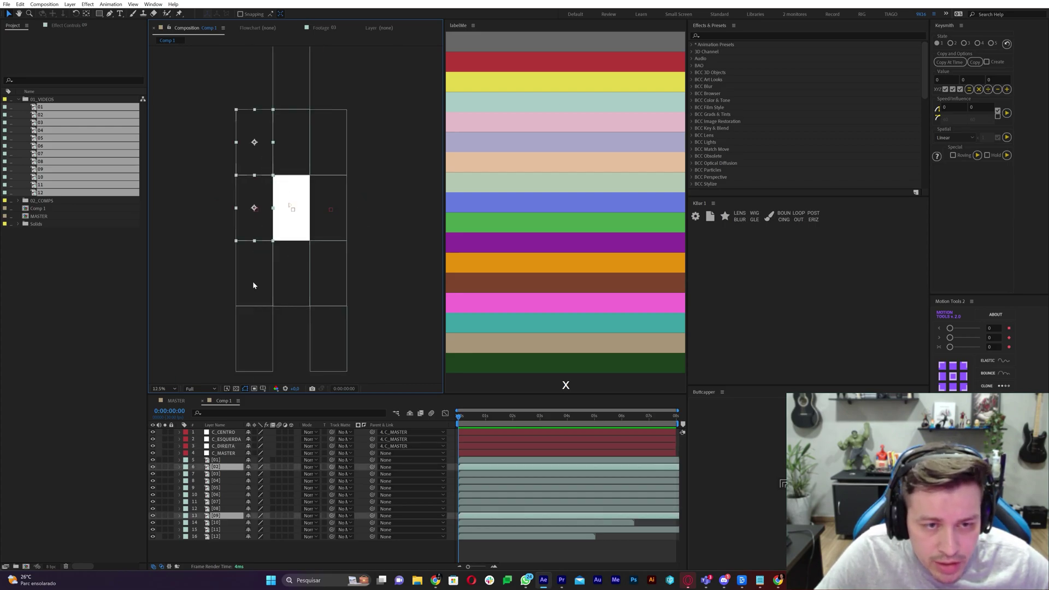
left_click(253, 281, "shift")
left_click(258, 349, "shift")
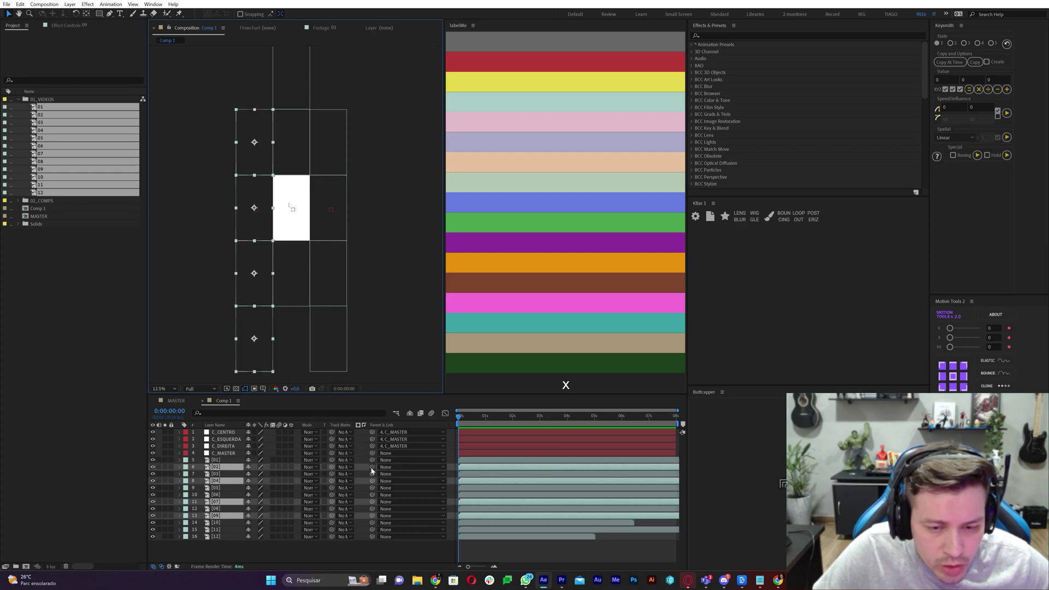
left_click_drag(372, 468, 229, 440)
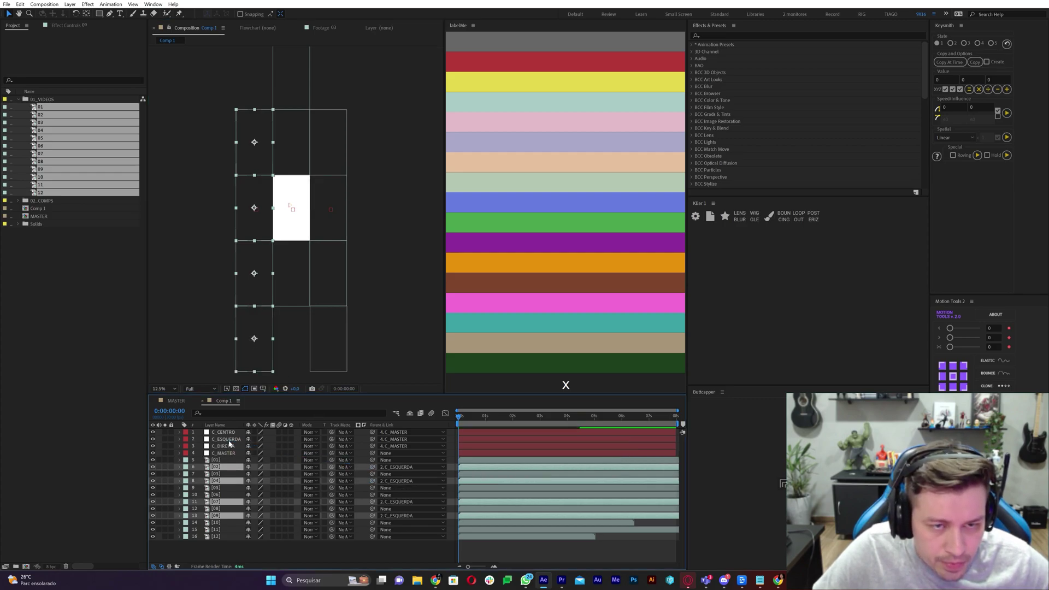
- Parent the four clips of the grid's right column (01, 03, 08 and 10) to the C_DIREITA null
left_click(332, 149)
left_click(331, 210, "shift")
left_click(333, 277, "shift")
left_click(334, 341, "shift")
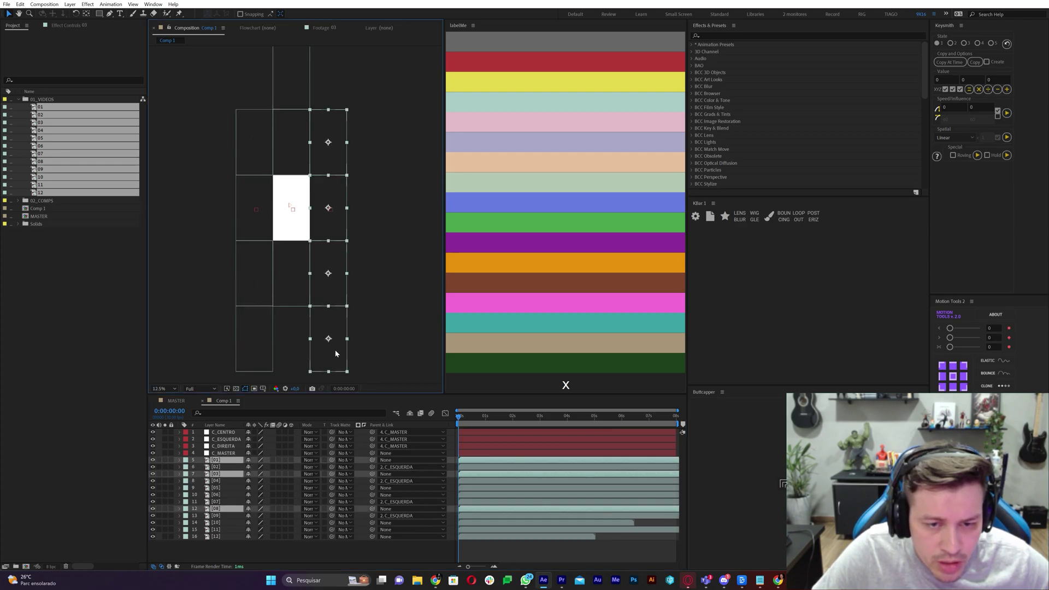
left_click_drag(372, 460, 231, 447)
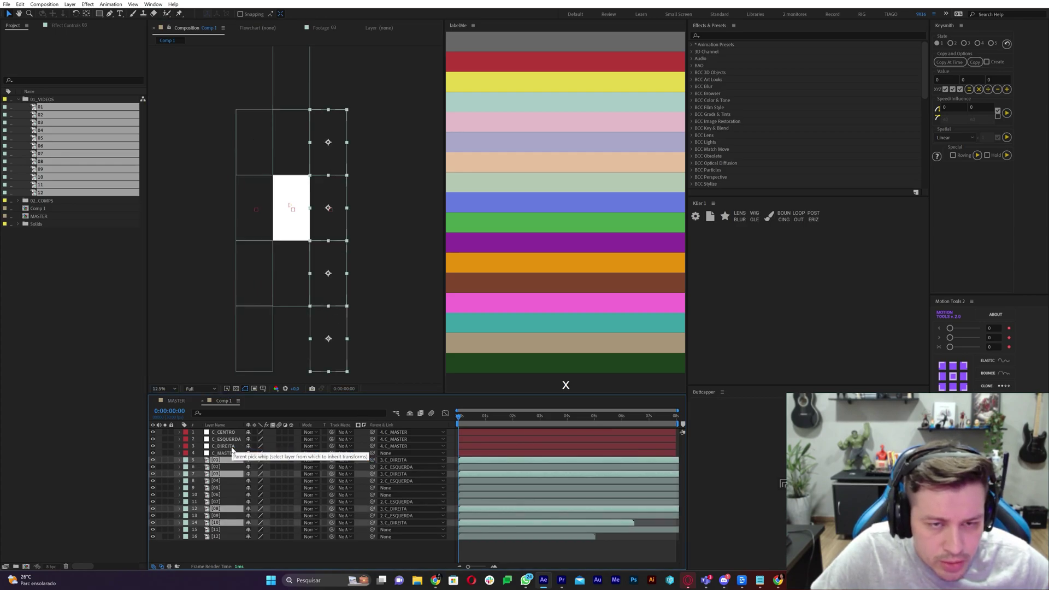
left_click(394, 327)
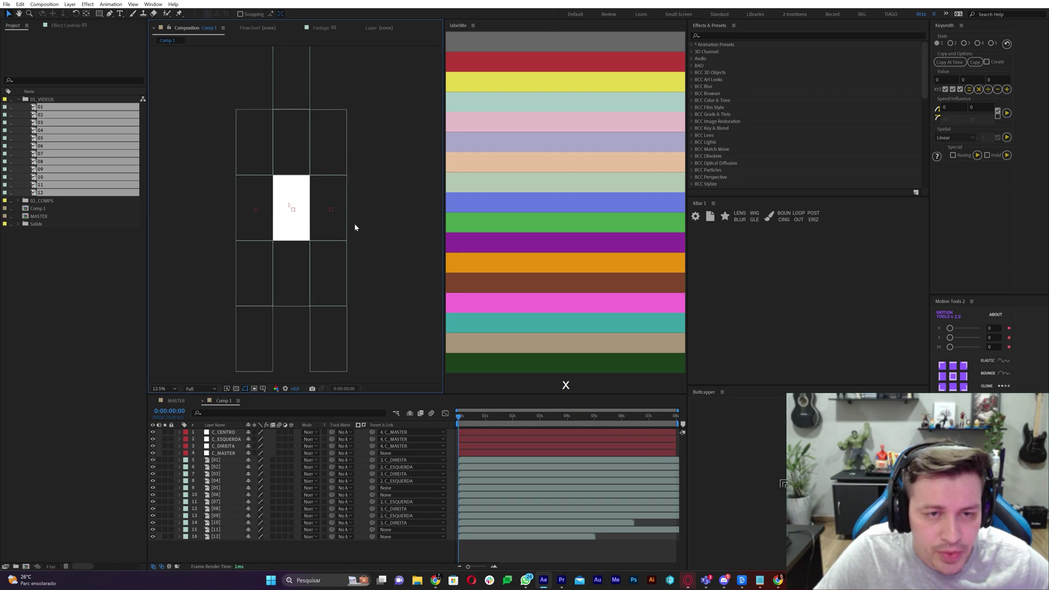
- Parent the four clips of the grid's middle column (05, 06, 11 and 12) to the C_CENTRO null
left_click(295, 84)
left_click(322, 102)
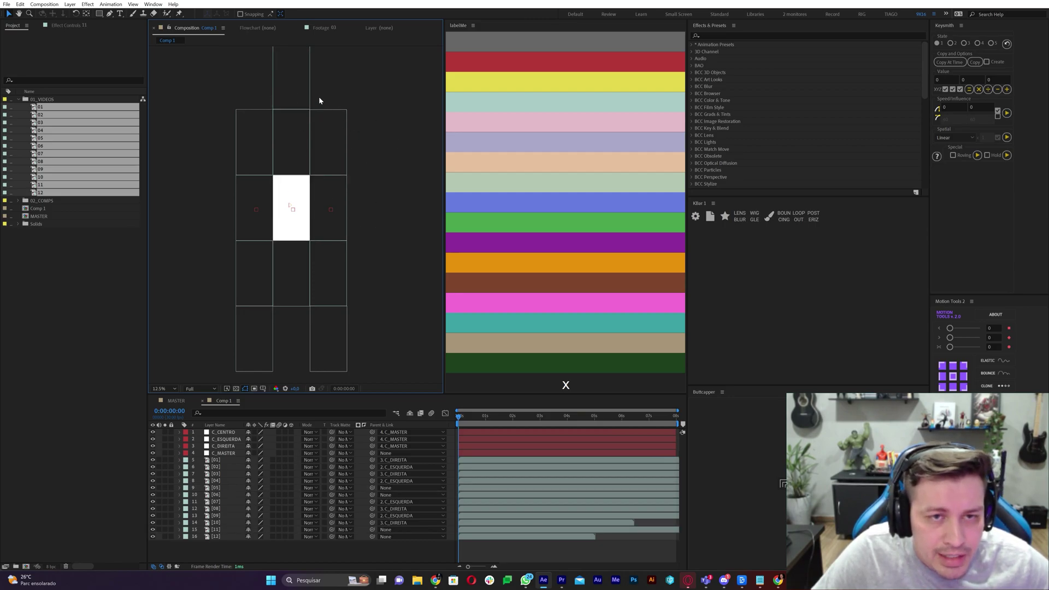
left_click_drag(293, 90, 292, 262)
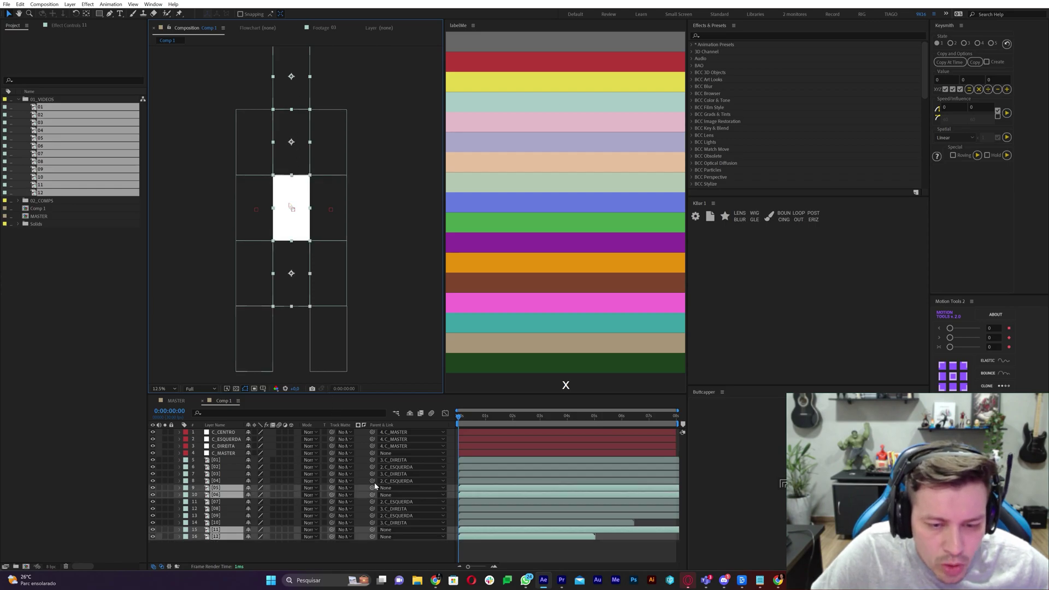
left_click_drag(371, 487, 228, 433)
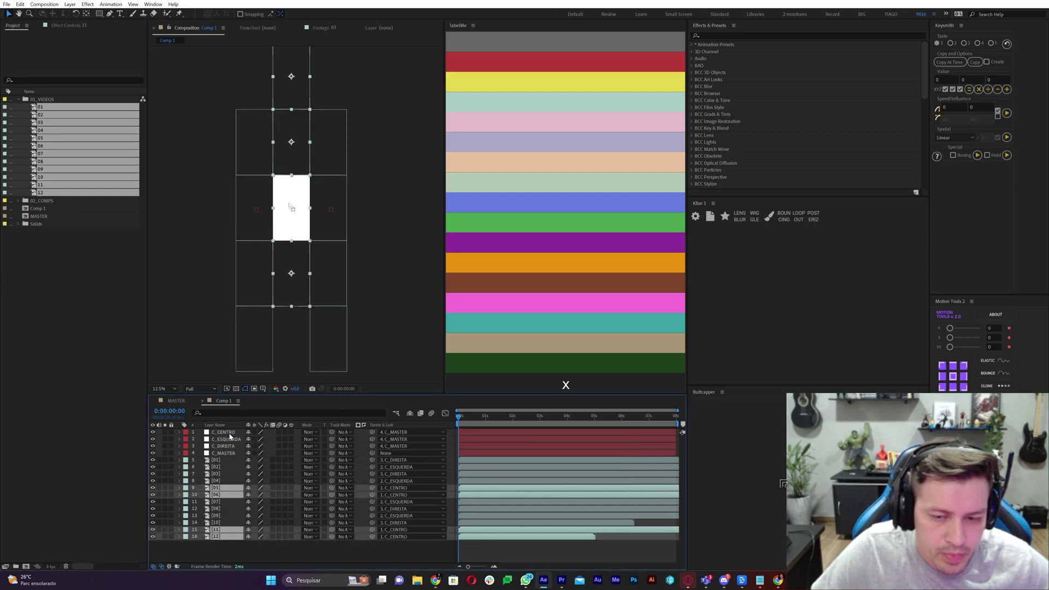
- Add a Scale keyframe to the C_MASTER null at the start of the composition
left_click(229, 433)
left_click(226, 453)
key("period")
key("period")
key("p")
key("p")
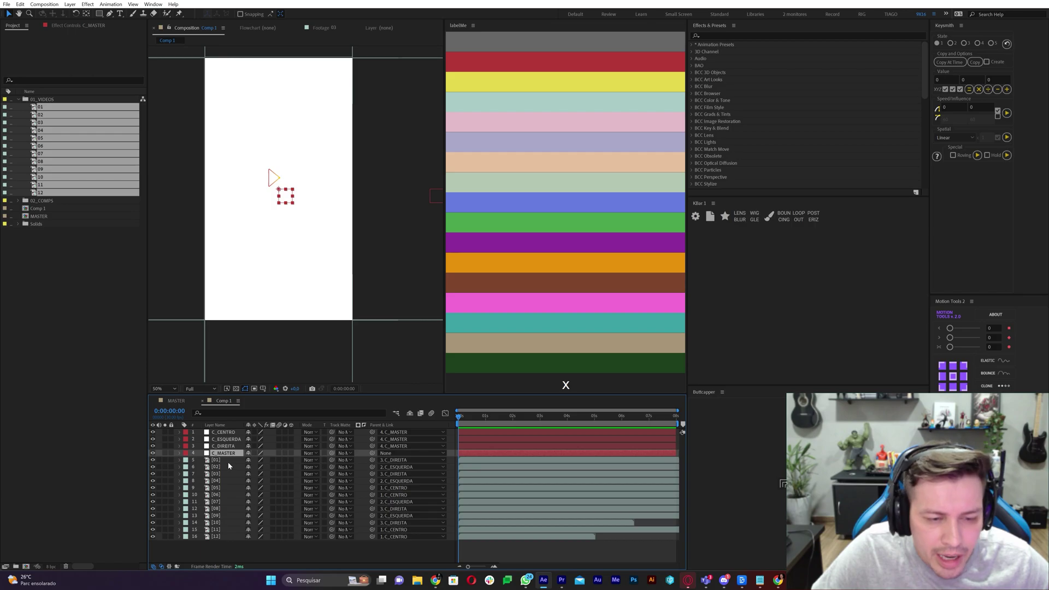
key("alt+shift+s")
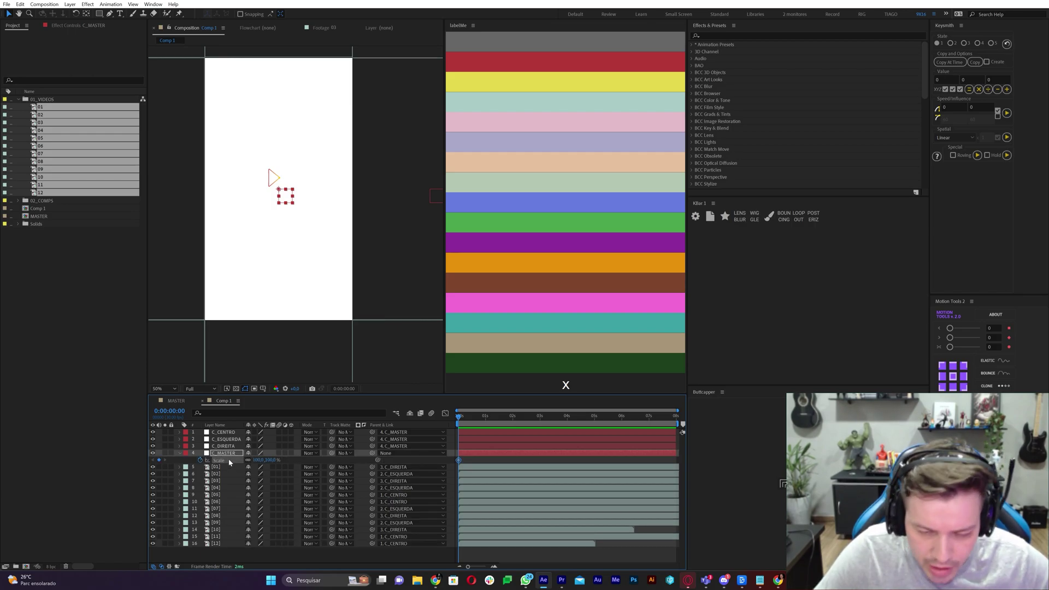
- Set C_MASTER's Scale to 34% at 0:00:01:00 as a second keyframe, shrinking the grid to fit the frame
key("shift+Page_Down")
key("shift+Page_Down")
key("shift+Page_Down")
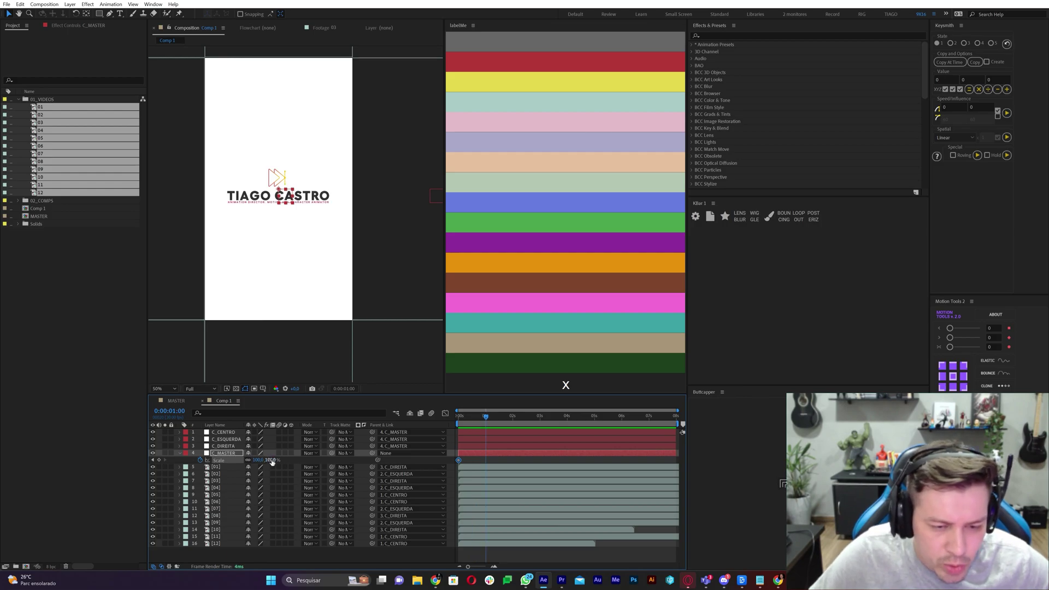
left_click(272, 460)
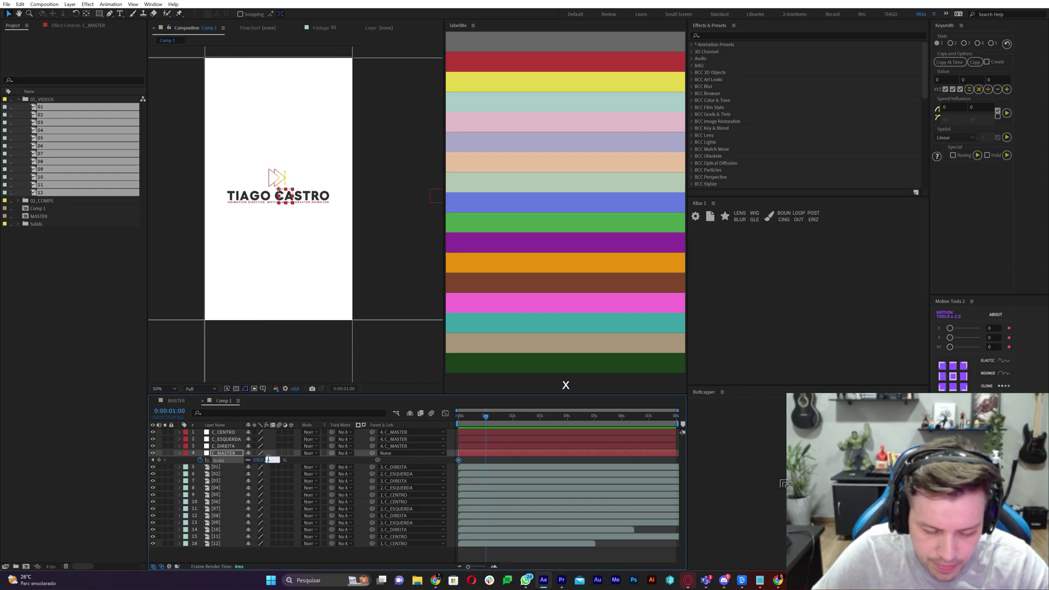
type("34")
key("Return")
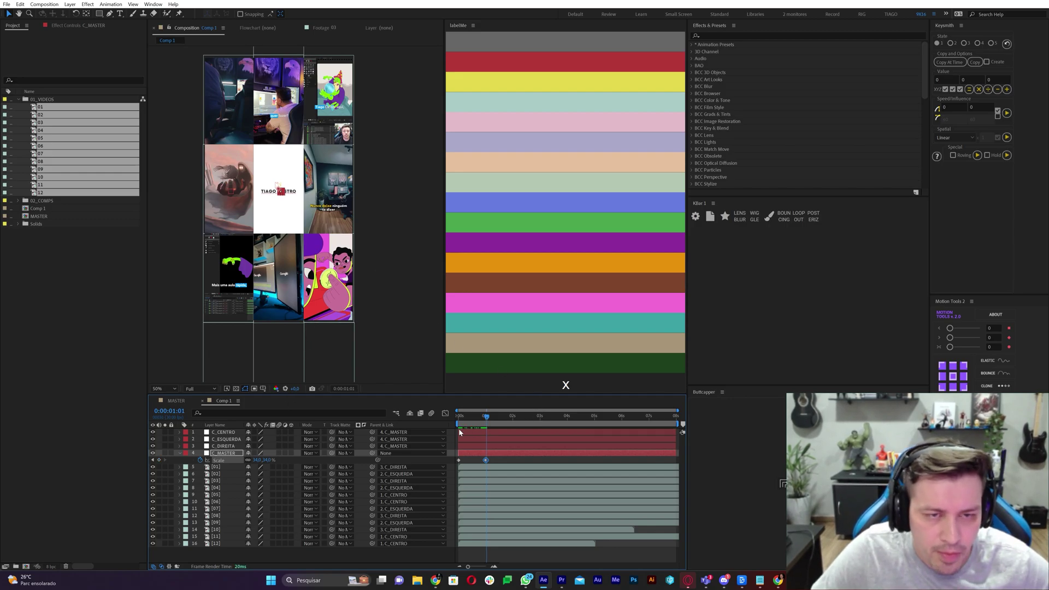
key("Home")
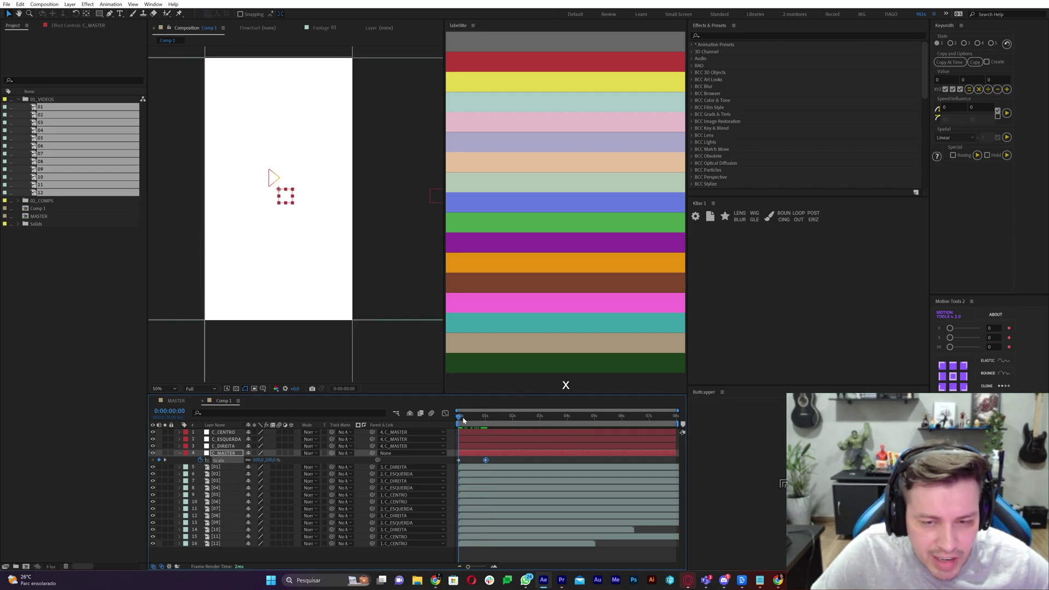
- Add Position keyframes to the C_ESQUERDA and C_DIREITA nulls at 0:00:01:00
left_click_drag(464, 420, 485, 416)
left_click(231, 445)
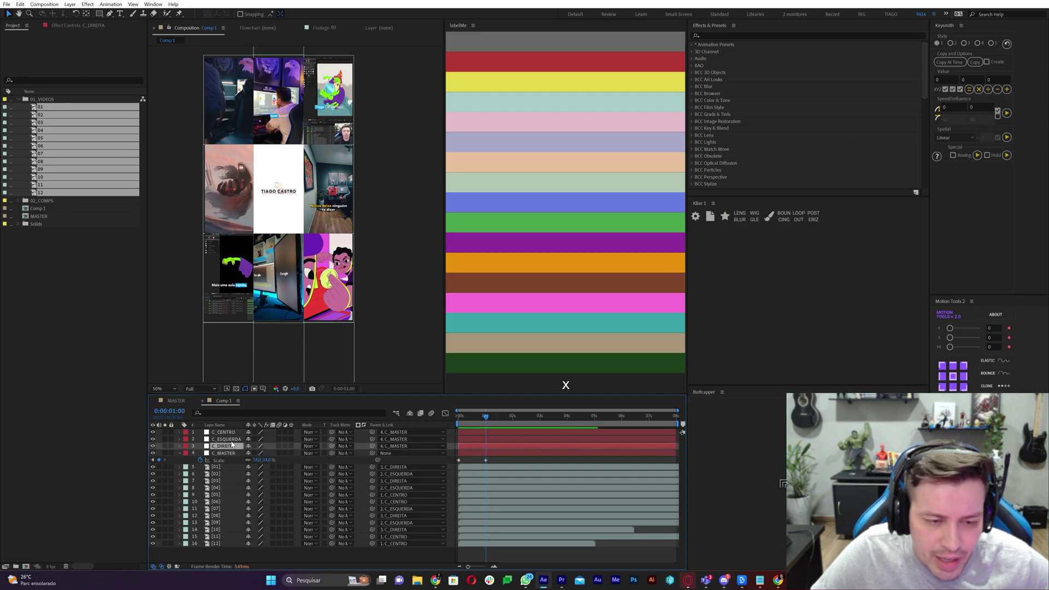
left_click(232, 440, "shift")
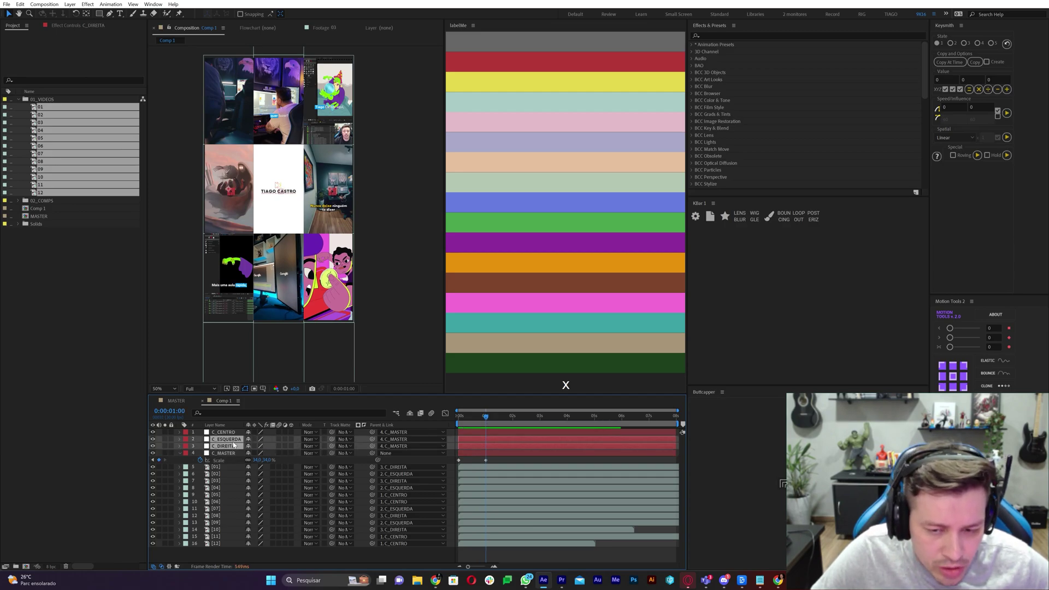
key("p")
left_click(201, 447)
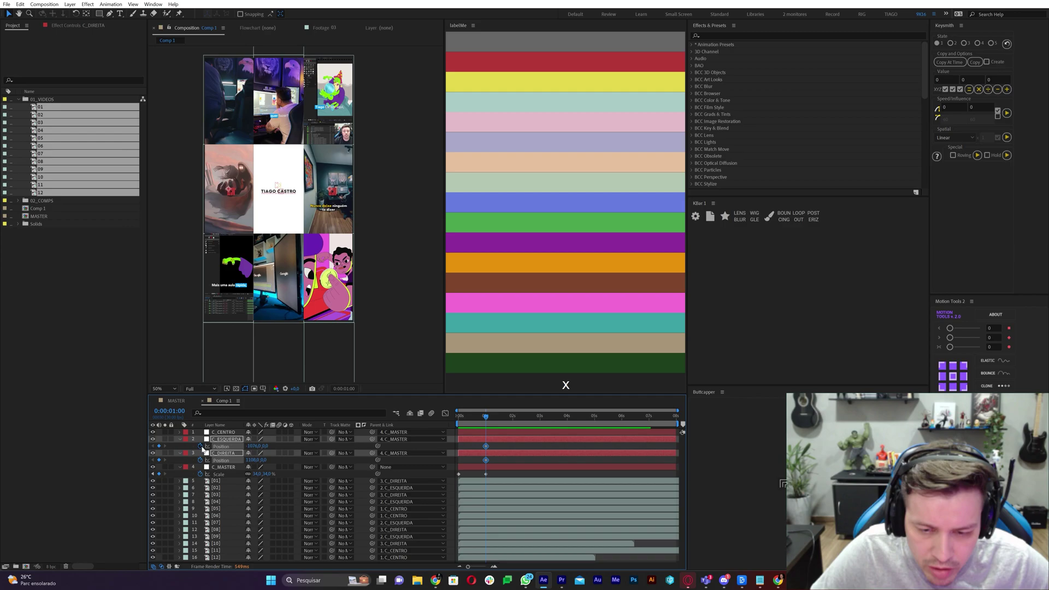
- At 0:00:02:10, move the C_ESQUERDA and C_DIREITA nulls upward by one clip height, aligning the outer columns with the middle column
key("shift+Page_Down")
key("shift+Page_Down")
key("shift+Page_Down")
key("shift+Page_Down")
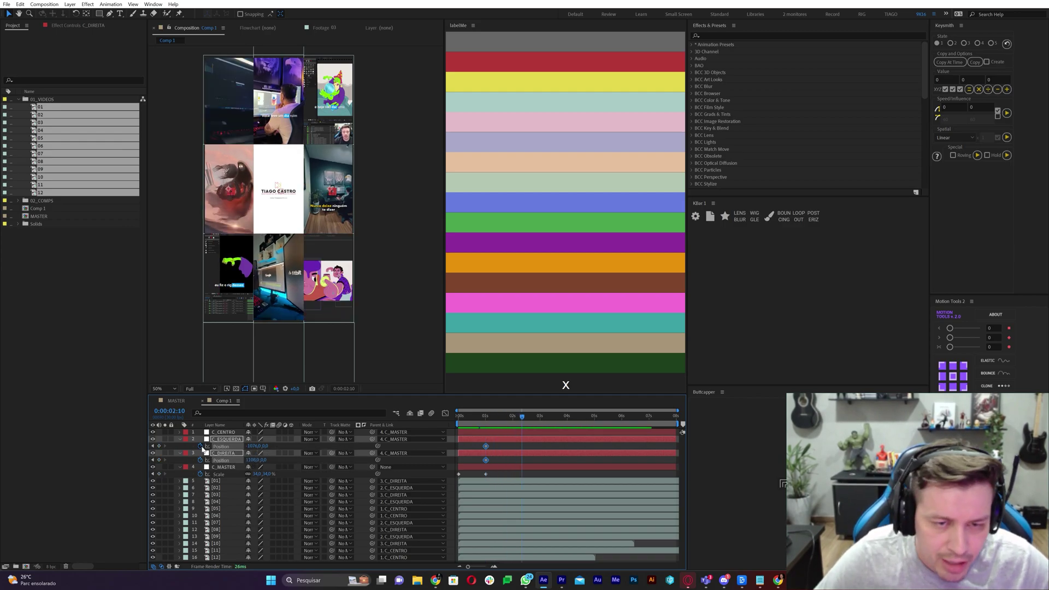
scroll(342, 150, "down", 2)
left_click(525, 443)
key("shift+Up")
key("shift+Up")
key("shift+Up")
key("shift+Up")
key("shift+Up")
key("shift+Up")
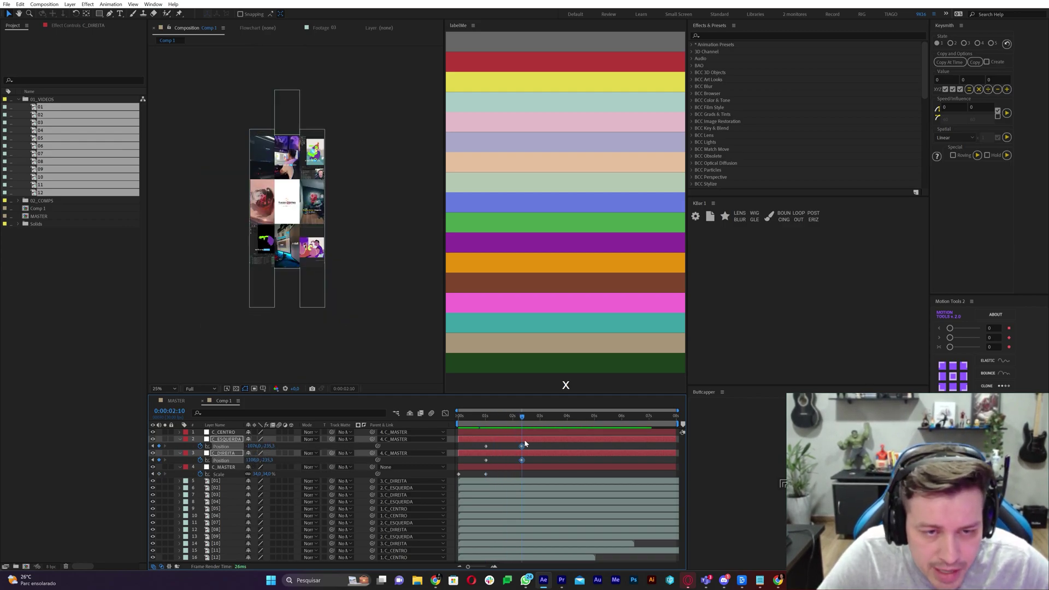
key("shift+Up")
key("shift+Up")
key("shift+Up")
key("shift+Up")
key("shift+Up")
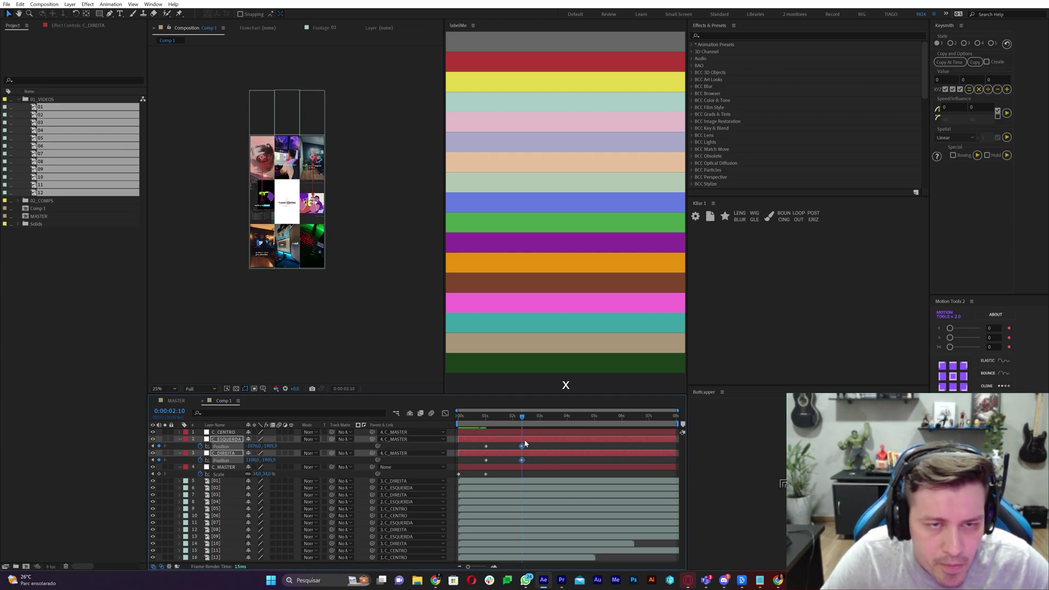
- Add a Position keyframe to the C_CENTRO null at 0:00:01:00
left_click(543, 460)
key("period")
key("j")
left_click(223, 432)
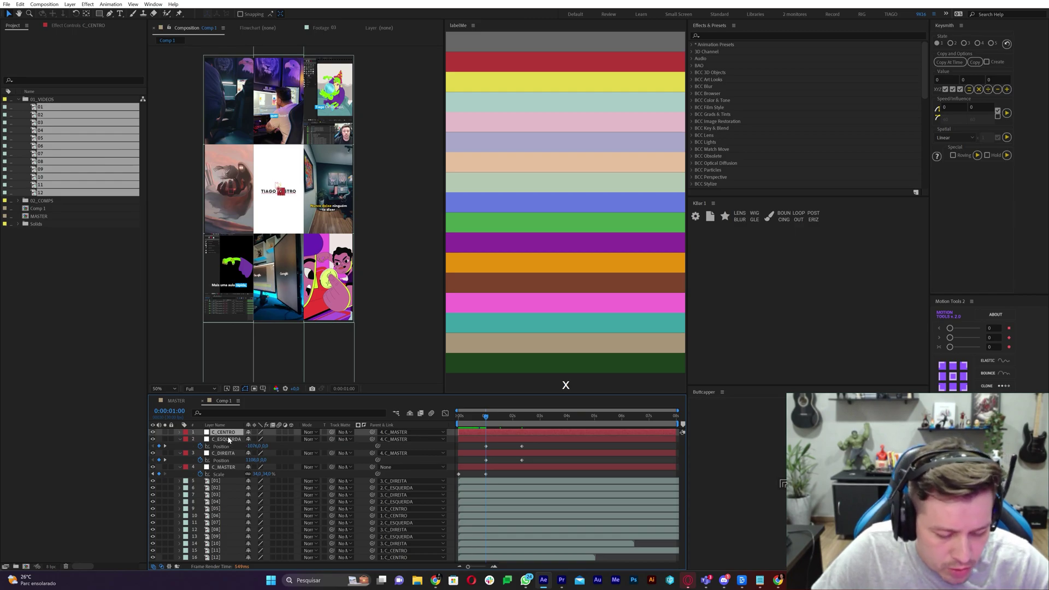
key("alt+shift+p")
- At 0:00:02:10, move the C_CENTRO null down by one clip height, aligning the middle column's clips with the outer columns
left_click(522, 418)
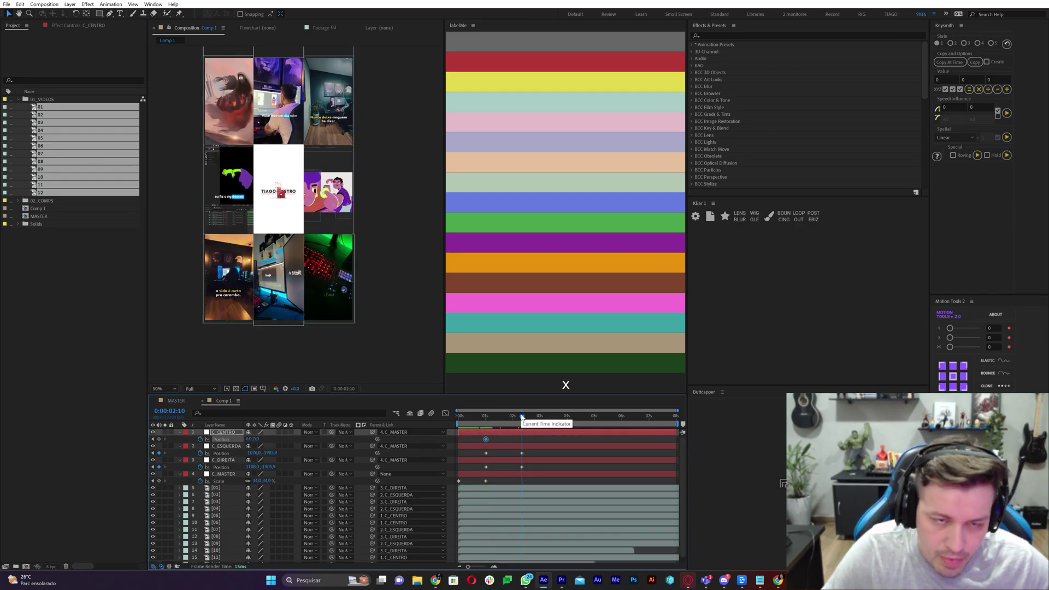
key("shift+Down")
key("shift+Down")
key("shift+Down")
key("shift+Down")
key("shift+Down")
key("shift+Down")
key("shift+Down")
key("shift+Down")
key("shift+Down")
key("shift+Down")
key("shift+Down")
key("shift+Down")
key("shift+Down")
key("shift+Down")
key("shift+Down")
key("shift+Down")
key("shift+Down")
key("shift+Down")
key("shift+Down")
key("shift+Down")
key("shift+Down")
key("shift+Down")
key("shift+Down")
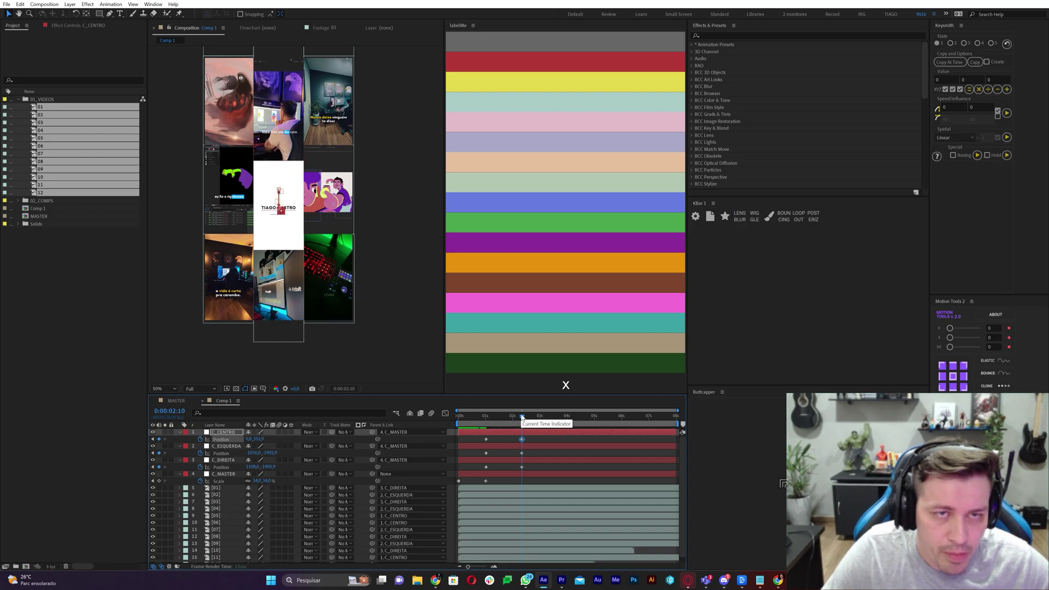
key("shift+Down")
key("shift+Down")
key("shift+Down")
key("shift+Down")
key("shift+Down")
key("shift+Down")
key("shift+Down")
key("shift+Down")
key("shift+Down")
key("shift+Down")
key("shift+Down")
key("shift+Down")
key("shift+Down")
key("shift+Down")
key("shift+Down")
key("shift+Down")
key("shift+Down")
key("shift+Down")
key("shift+Down")
key("shift+Down")
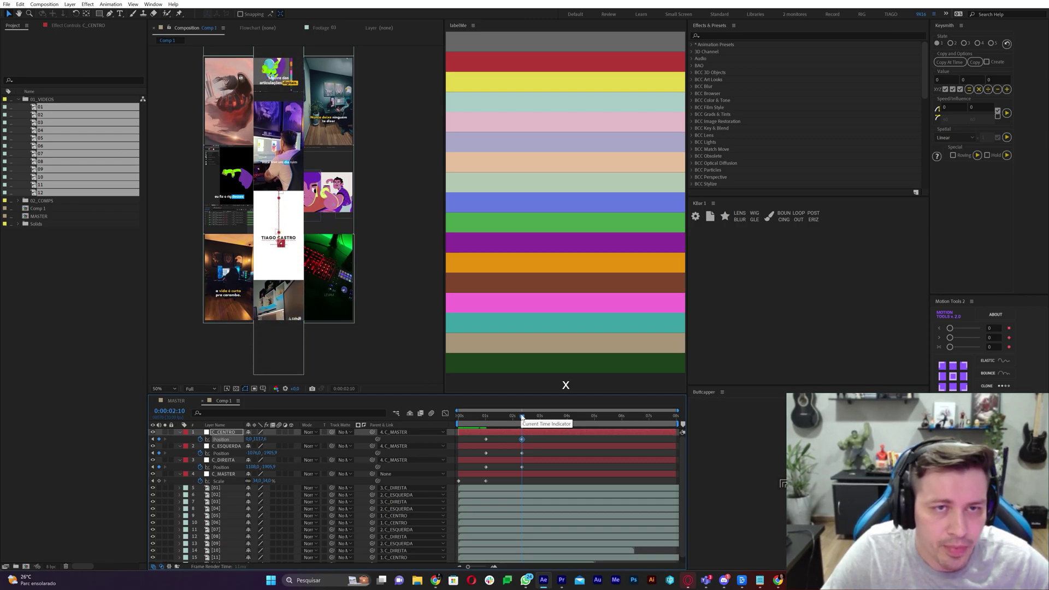
key("shift+Down")
key("shift+Down")
key("shift+Down")
key("shift+Down")
key("shift+Down")
key("shift+Down")
key("shift+Down")
key("shift+Down")
key("shift+Down")
key("shift+Down")
key("shift+Down")
key("shift+Down")
key("shift+Down")
key("shift+Down")
key("shift+Down")
key("shift+Down")
key("shift+Down")
key("shift+Down")
key("shift+Down")
key("shift+Down")
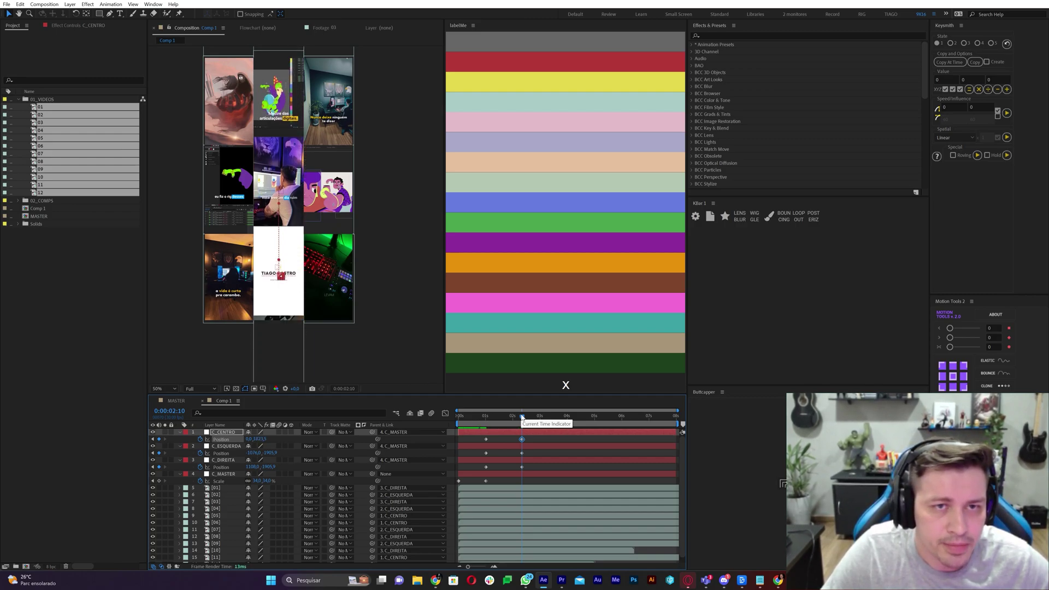
key("shift+Right")
key("shift+Right")
key("shift+Right")
key("shift+Right")
key("shift+Right")
key("shift+Right")
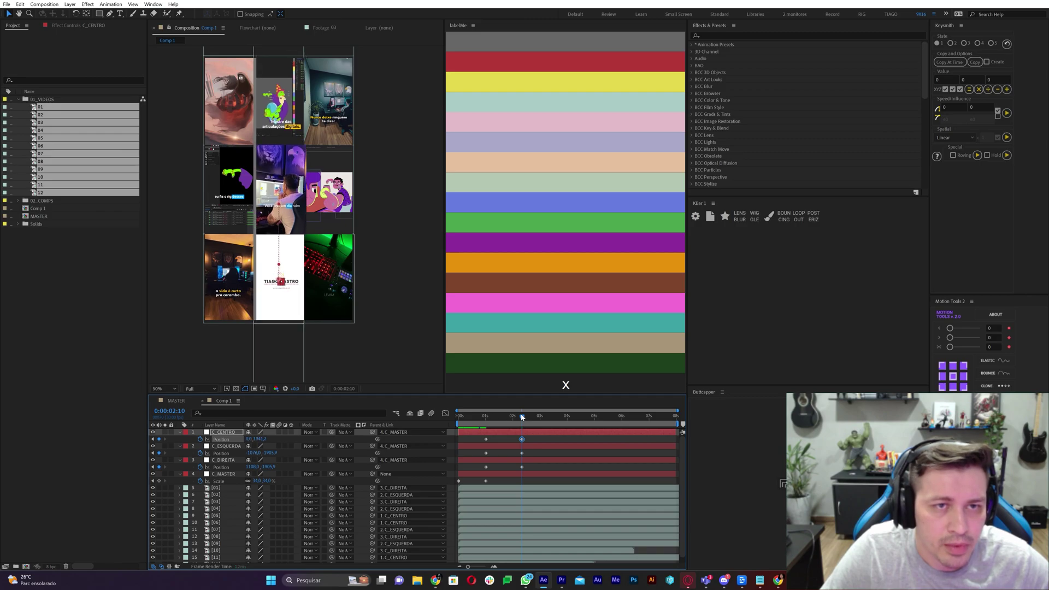
key("shift+Left")
key("shift+Left")
key("shift+Left")
key("shift+Left")
key("shift+Left")
key("shift+Left")
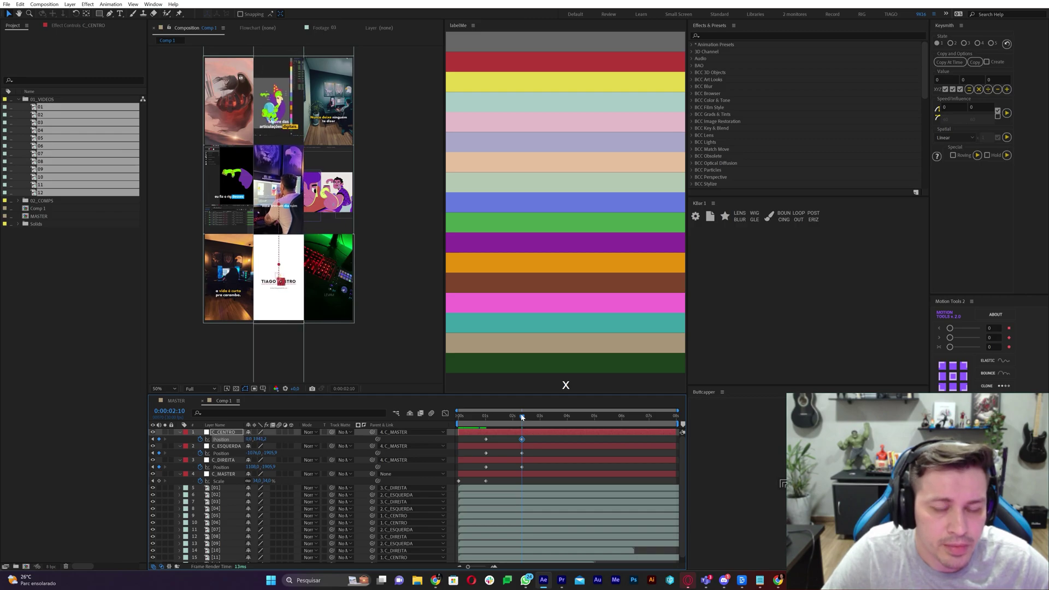
- Copy C_MASTER's Scale keyframe from 0:00:01:00 to 0:00:02:10 to hold the zoomed-out grid while the columns scroll
left_click(527, 476)
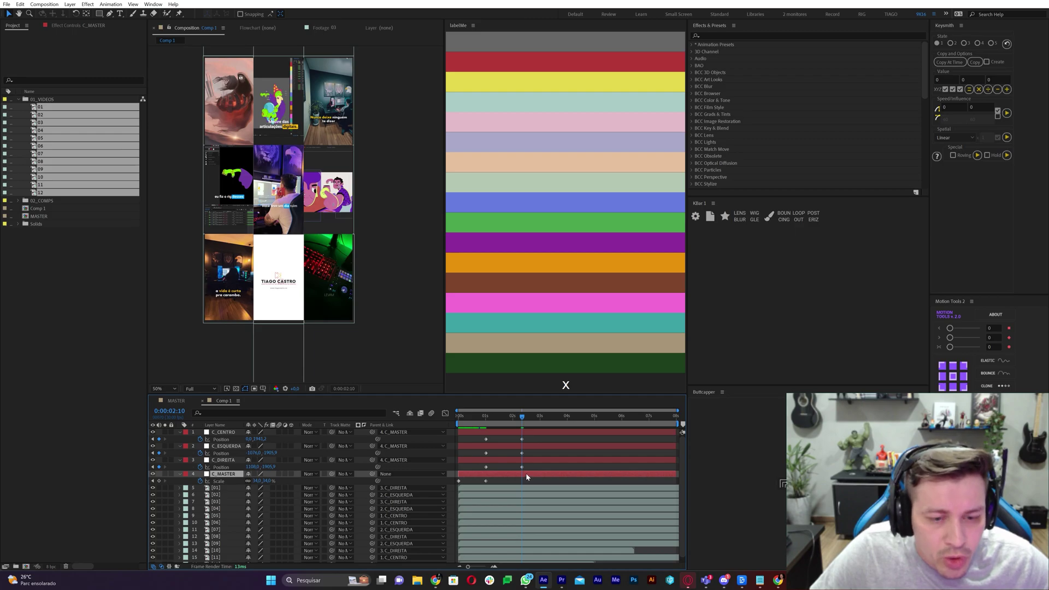
left_click(484, 483)
left_click(485, 481)
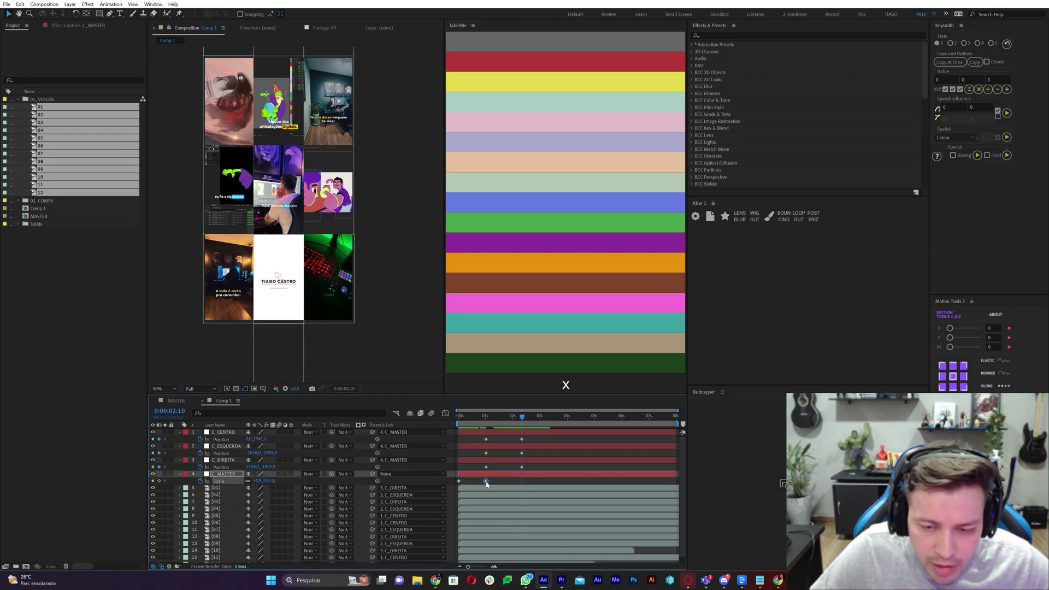
key("ctrl+c")
key("ctrl+v")
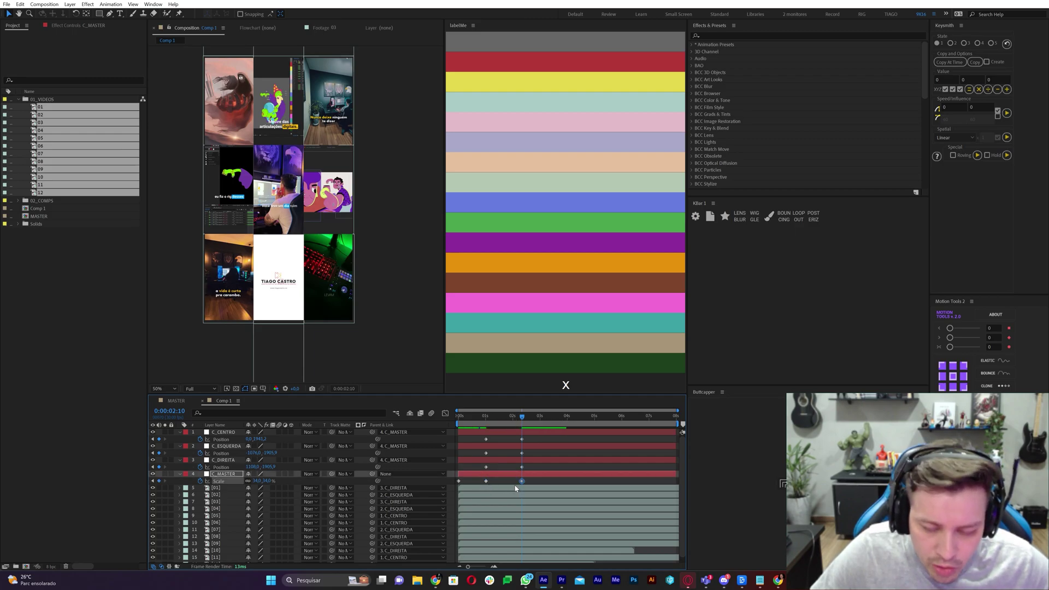
- Set C_MASTER's Scale to 100% at 0:00:03:10, one second after the hold keyframe, and return to the start of the composition
key("shift+Page_Down")
key("shift+Page_Down")
key("shift+Page_Down")
key("F2")
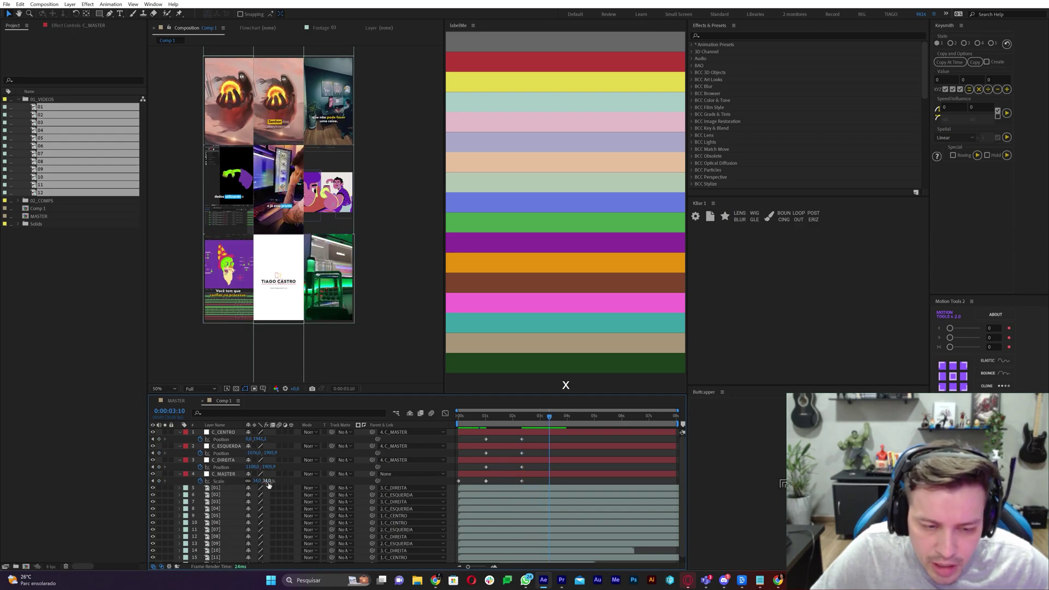
left_click(268, 481)
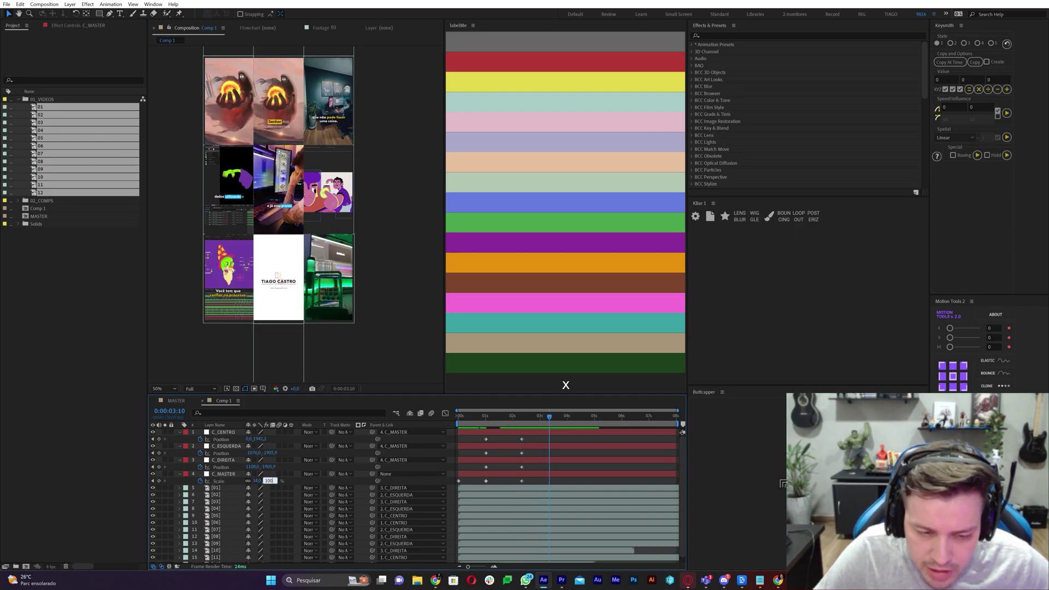
type("100")
key("Return")
key("Home")
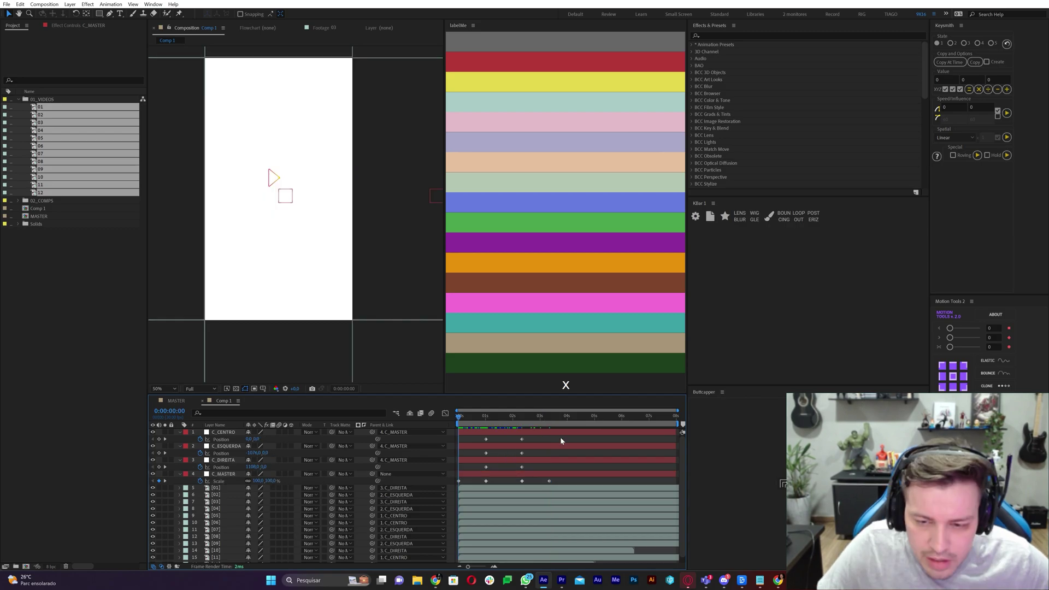
- Apply Easy Ease to all Position and Scale keyframes of the four nulls and adjust their speed curves in the Graph Editor
left_click_drag(560, 440, 404, 497)
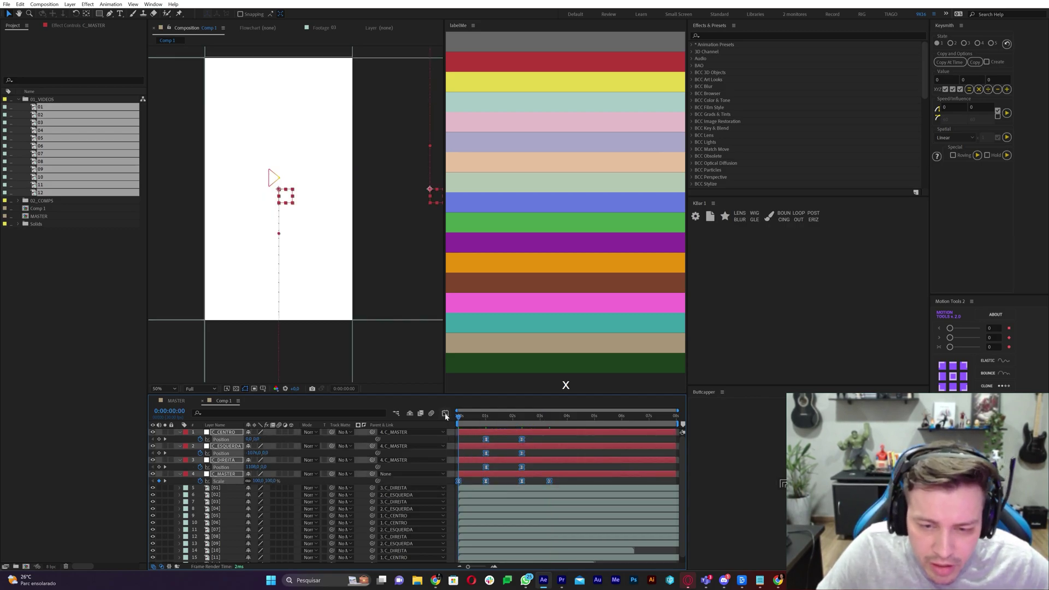
left_click(445, 413)
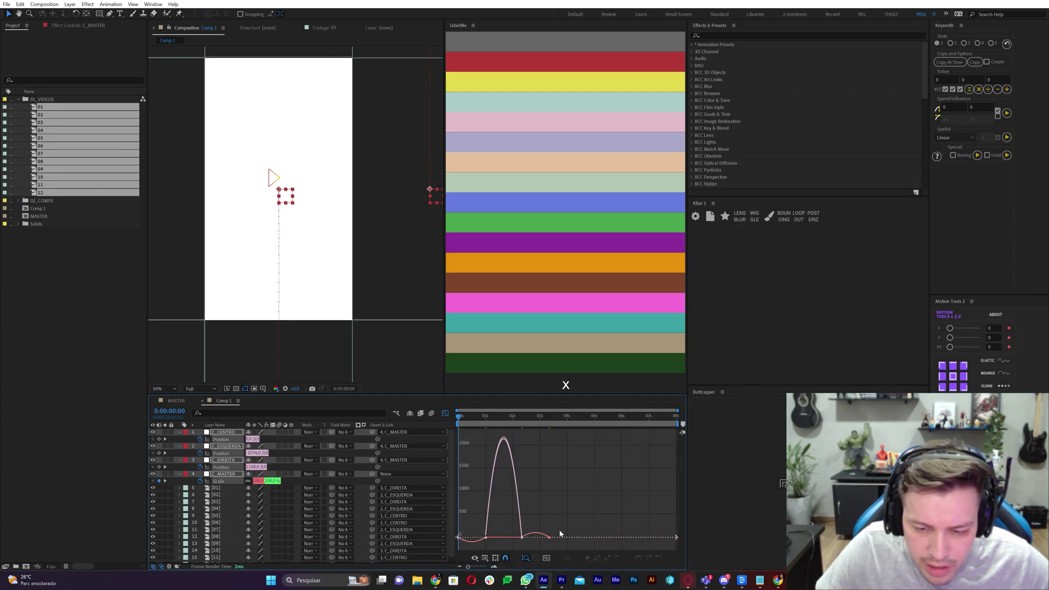
left_click_drag(559, 532, 477, 539)
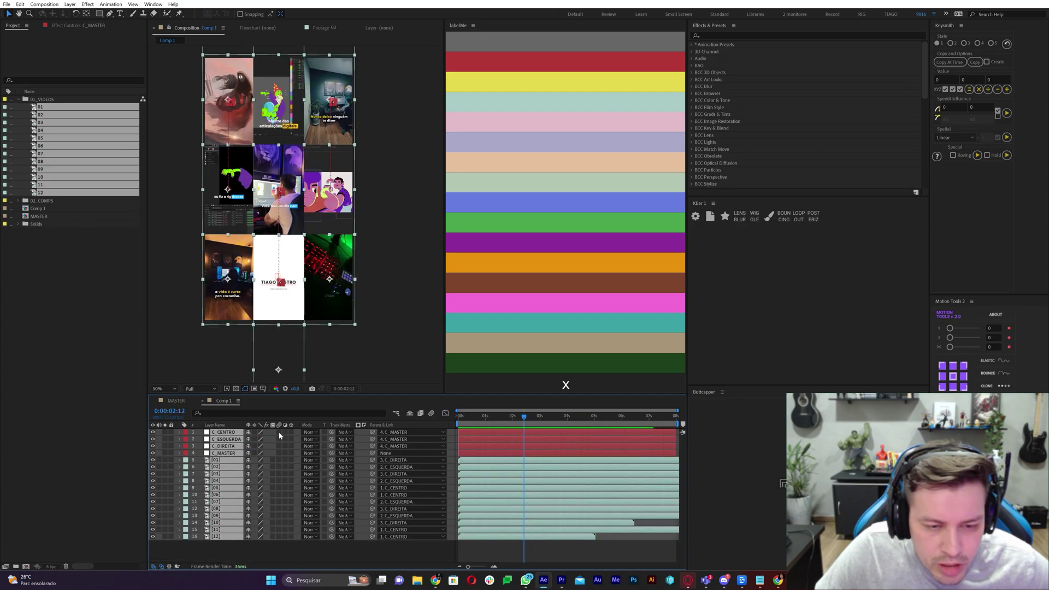
- Enable motion blur on all null and clip layers, and play back the animation
left_click(279, 432)
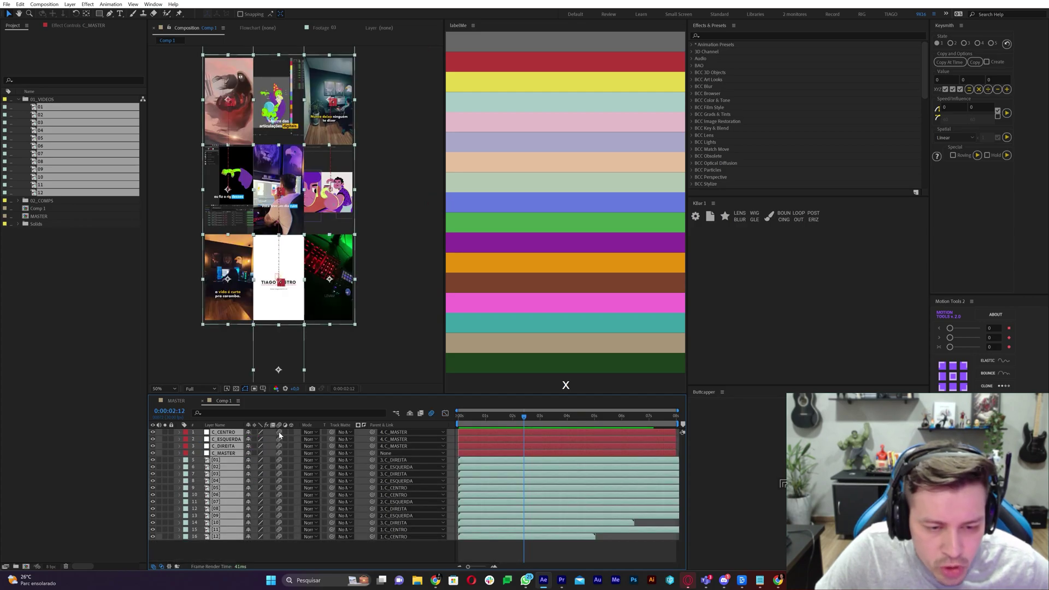
left_click(538, 553)
key("space")
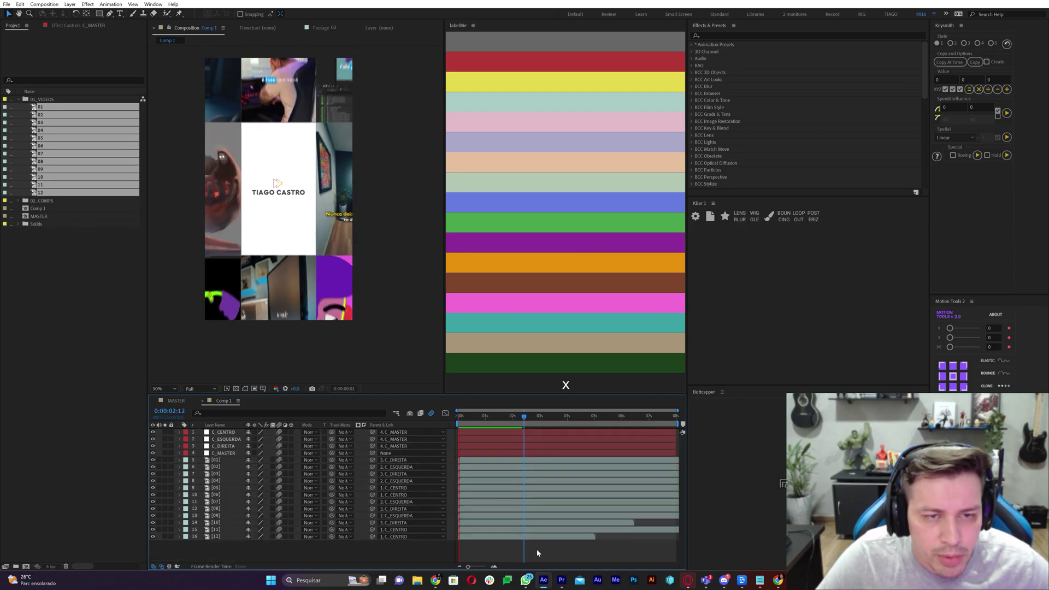